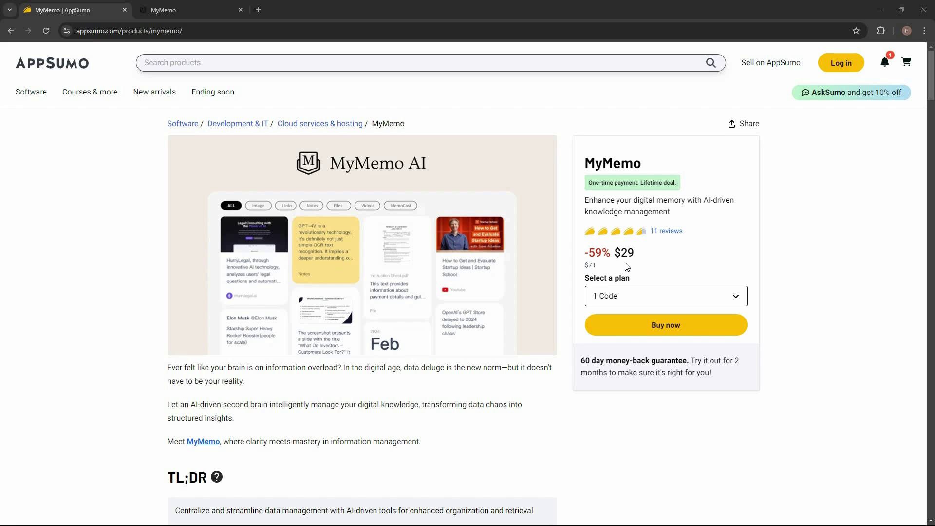
# Step: Compare the MyMemo deal's Plan 1 ($29) and Plan 2 ($58), then switch to the MyMemo tab
pyautogui.scroll(-3, 380, 414)
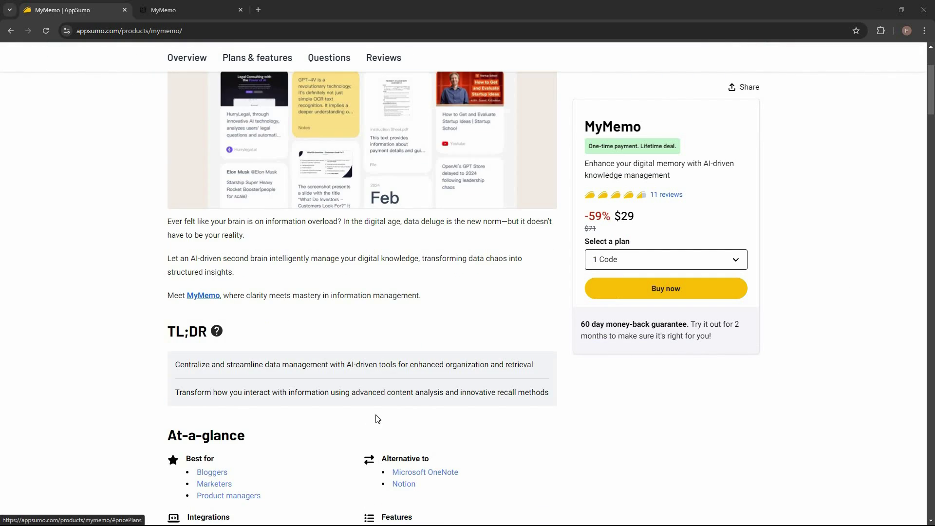
pyautogui.scroll(-10, 487, 416)
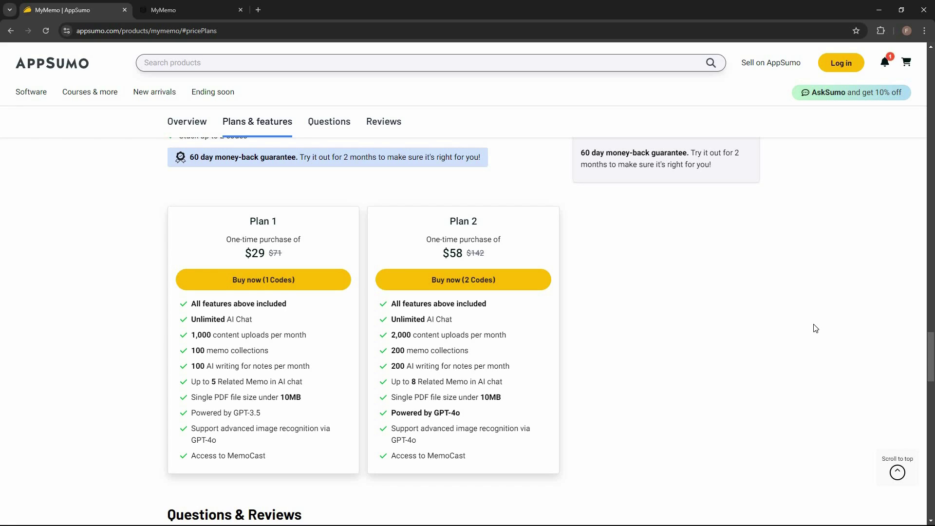
pyautogui.hotkey('ctrl', 'Tab')
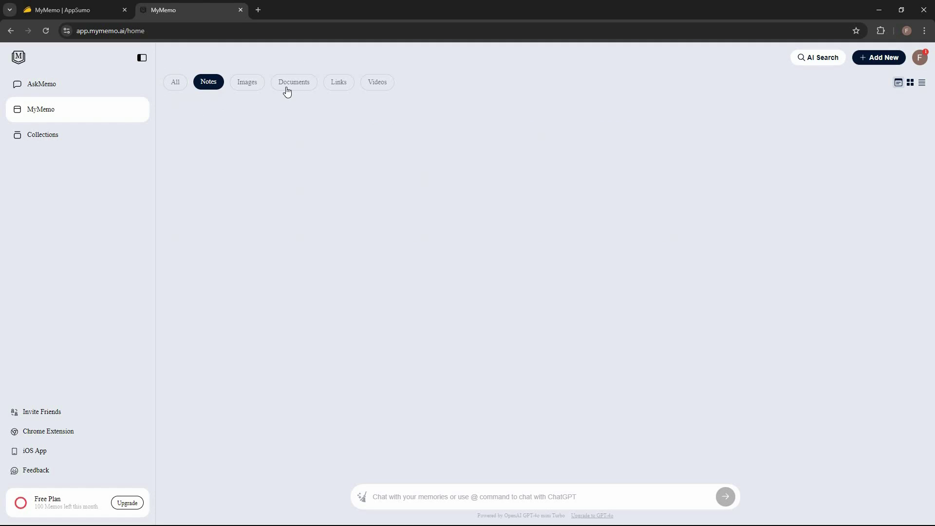
# Step: Filter the library by documents and videos, then create an empty collection GG1 with a person icon
pyautogui.click(286, 91)
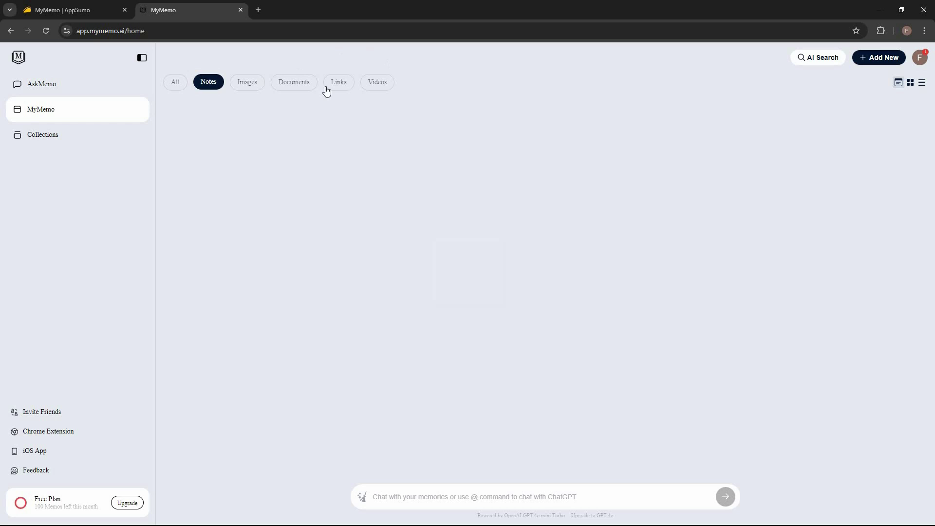
pyautogui.click(379, 82)
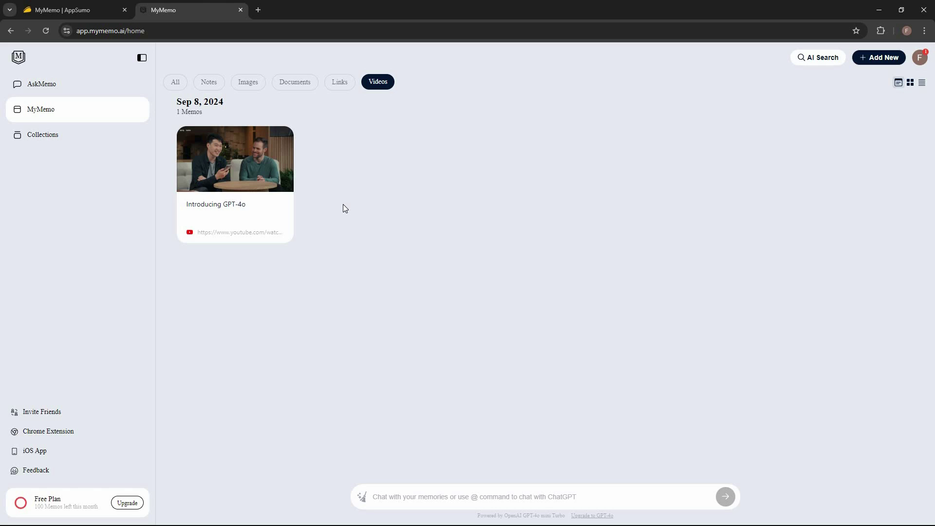
pyautogui.click(48, 136)
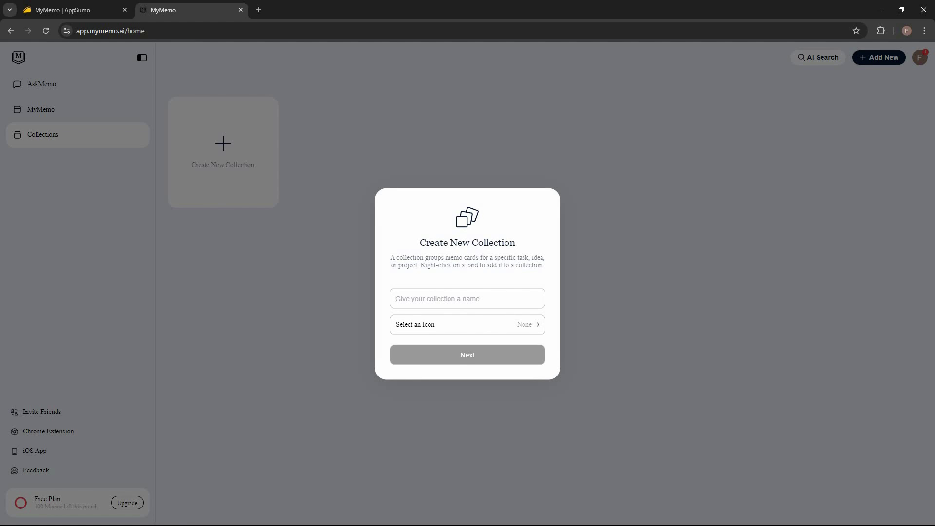
pyautogui.write('GG1')
pyautogui.click(537, 325)
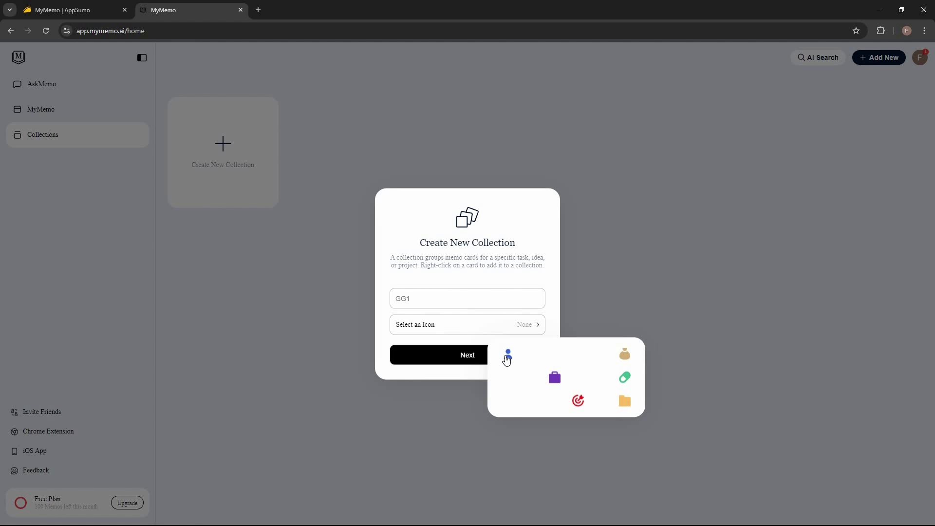
pyautogui.click(470, 357)
pyautogui.click(424, 349)
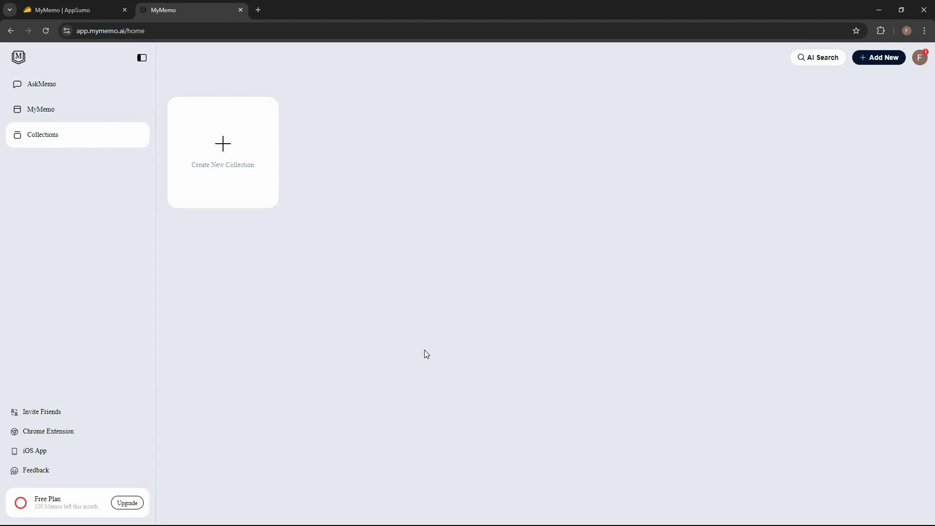
pyautogui.click(15, 58)
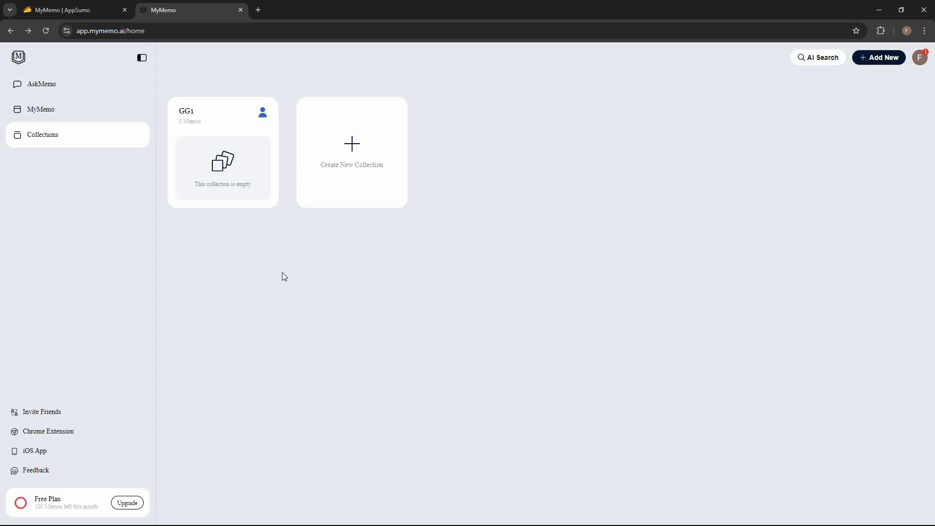
# Step: Create a second collection named gg2 with a coffee-cup icon
pyautogui.click(357, 147)
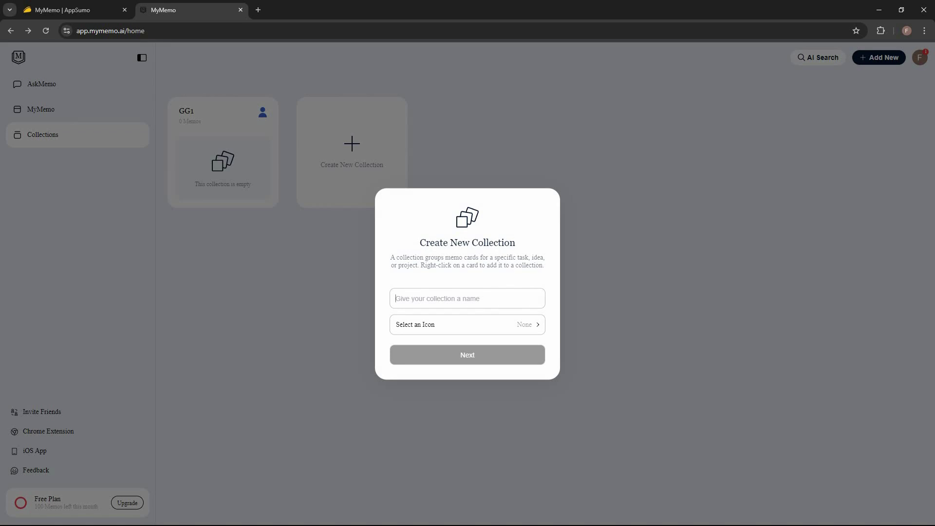
pyautogui.write('gg2')
pyautogui.click(429, 324)
pyautogui.click(600, 355)
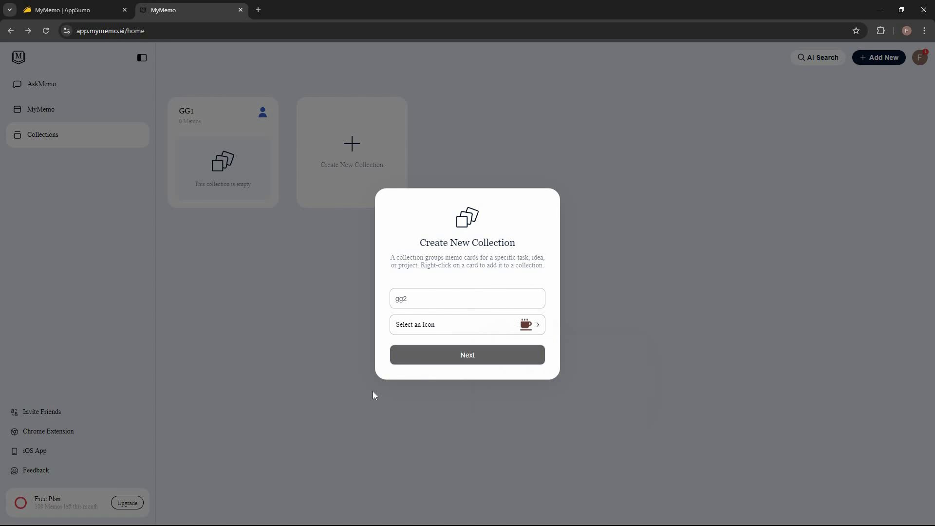
pyautogui.press('Return')
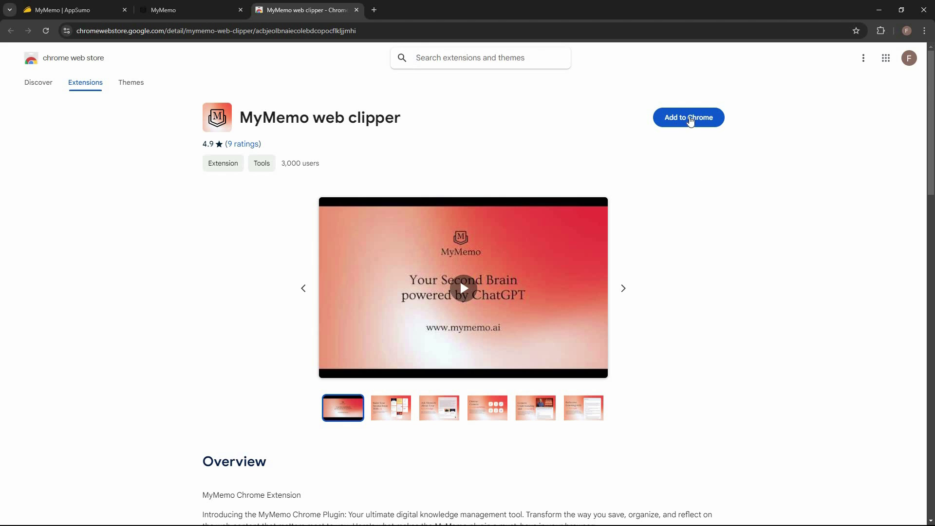
# Step: Install the MyMemo web clipper extension from the Chrome Web Store
pyautogui.click(709, 119)
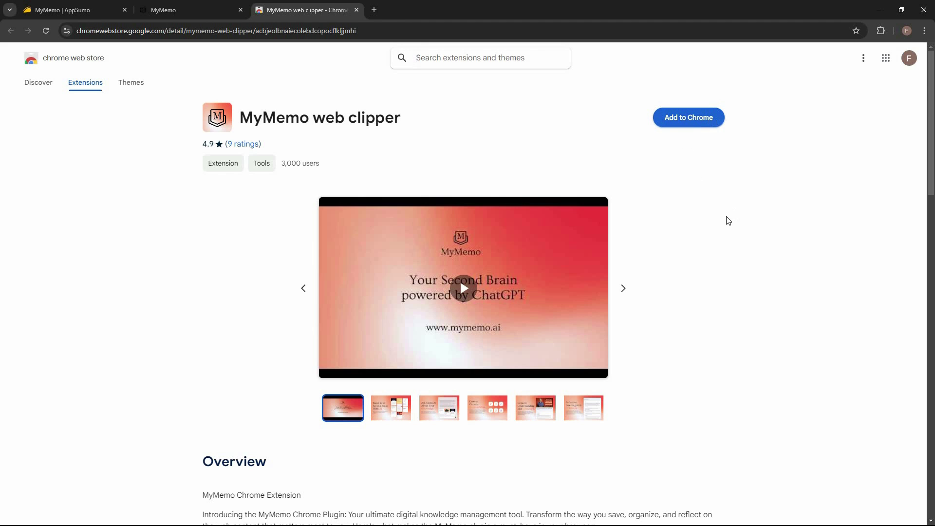
pyautogui.click(499, 136)
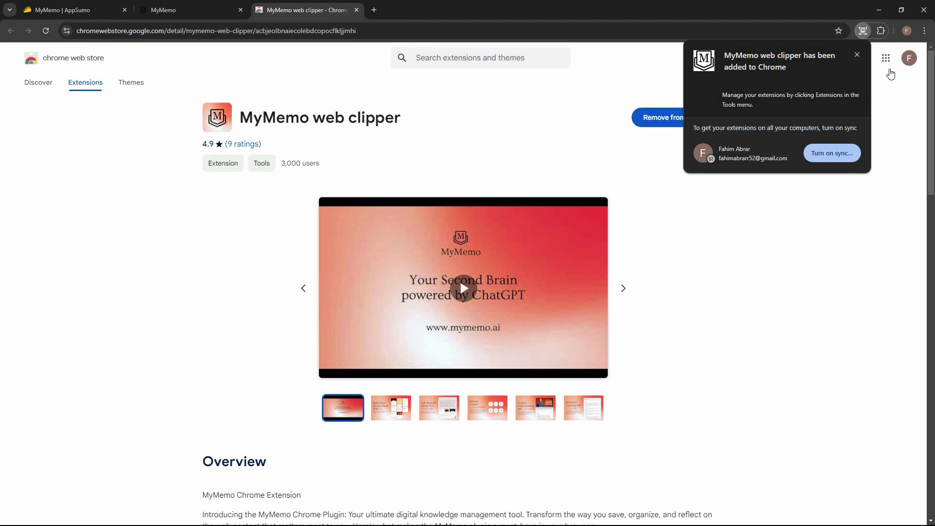
pyautogui.click(885, 59)
pyautogui.press('Escape')
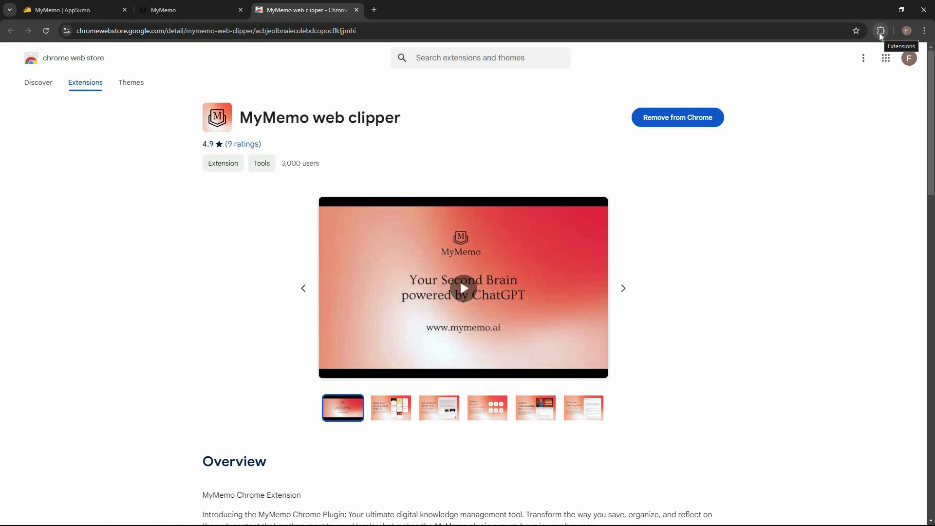
# Step: Pin MyMemo web clipper to the toolbar and log it in with the MyMemo account
pyautogui.click(881, 33)
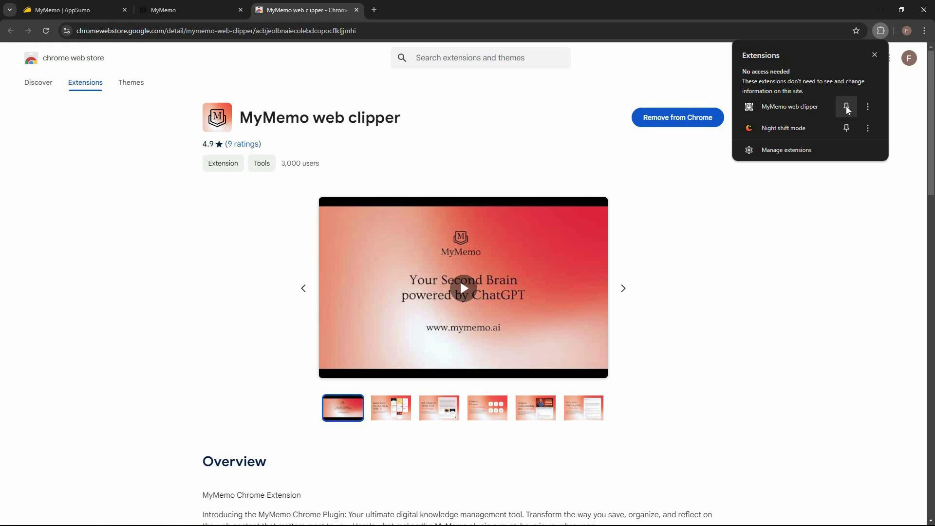
pyautogui.click(847, 107)
pyautogui.click(864, 32)
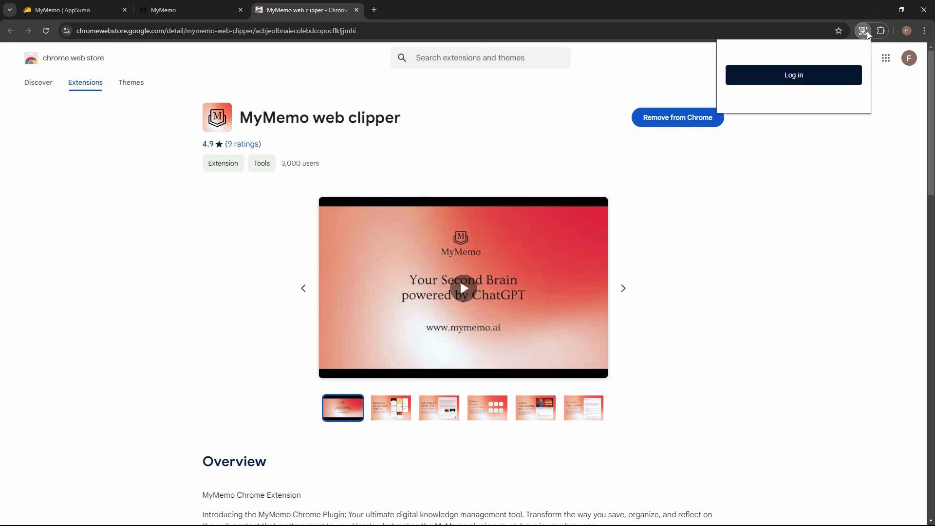
pyautogui.click(803, 78)
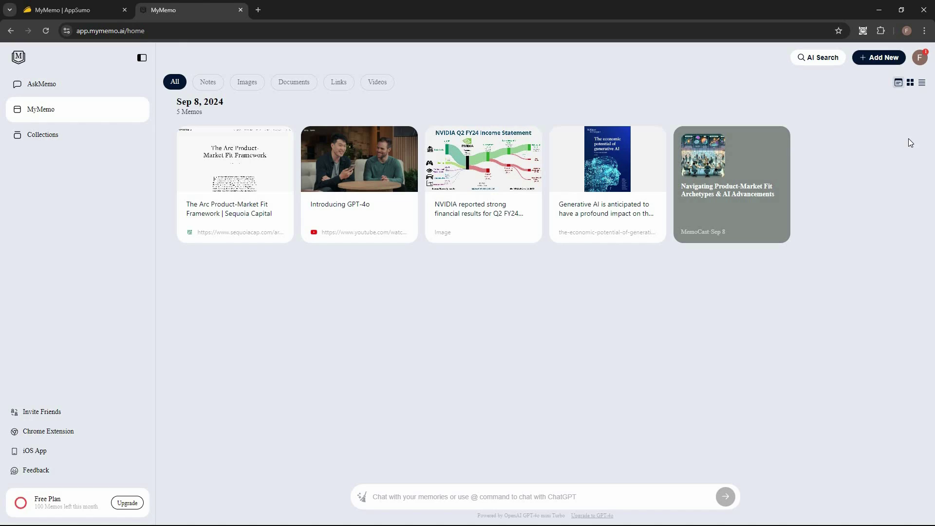
# Step: View the signed-in web clipper's save options, then close its popup
pyautogui.click(863, 30)
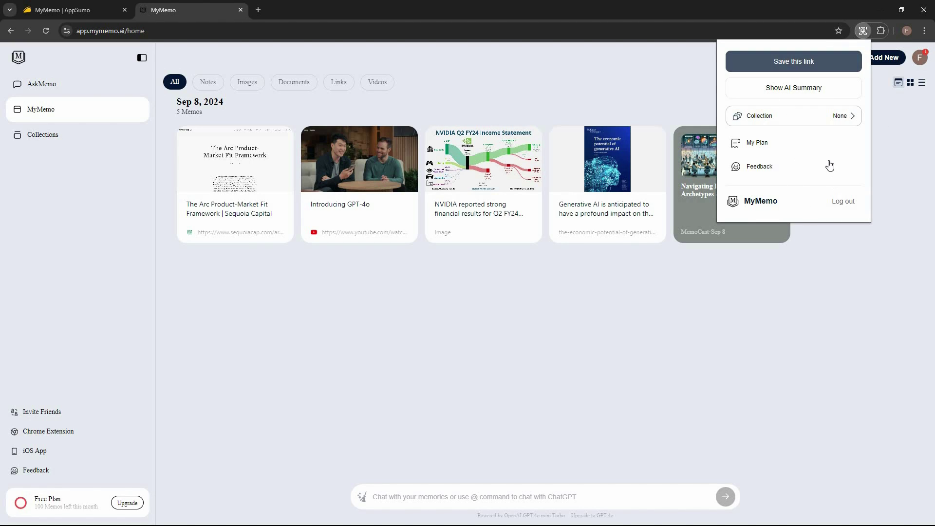
pyautogui.click(321, 363)
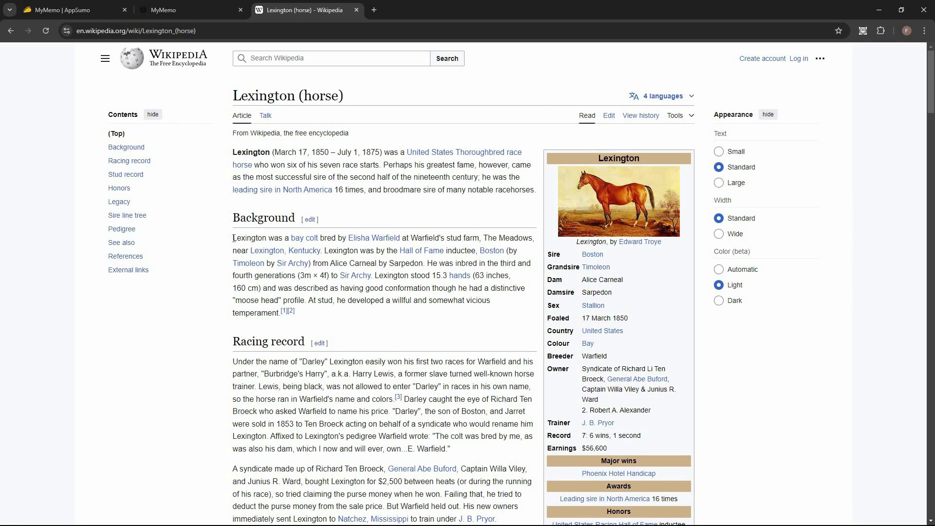
# Step: Save Lexington's Background paragraph to MyMemo Notes through the web clipper context menu
pyautogui.moveTo(232, 237); pyautogui.dragTo(282, 316)
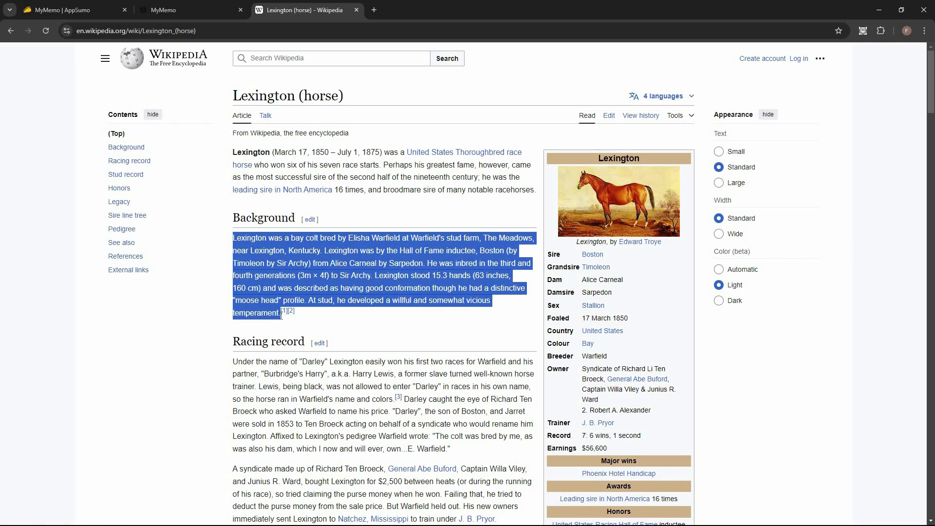
pyautogui.rightClick(331, 270)
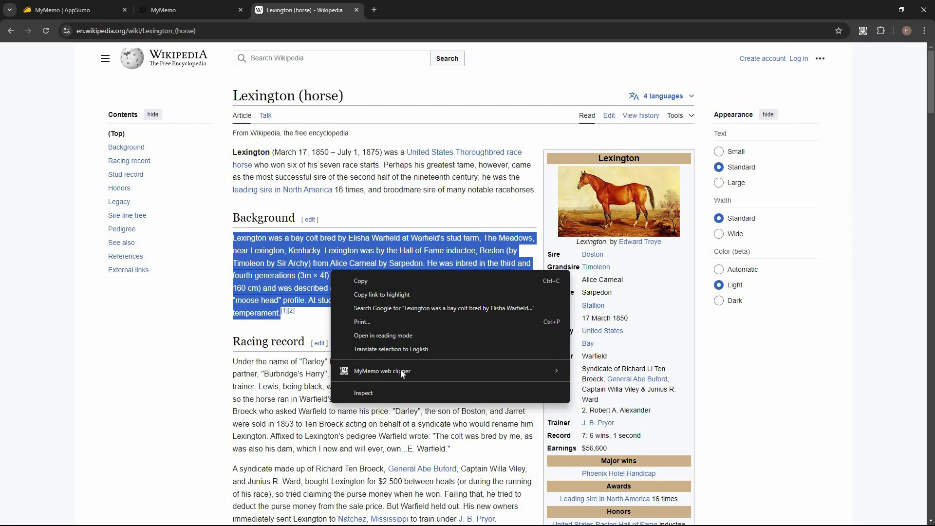
pyautogui.moveTo(395, 371)
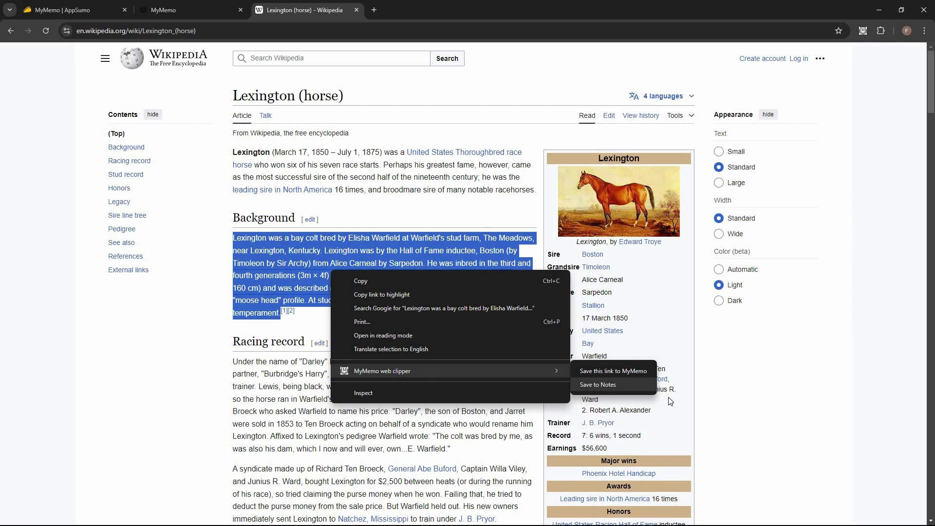
pyautogui.click(604, 384)
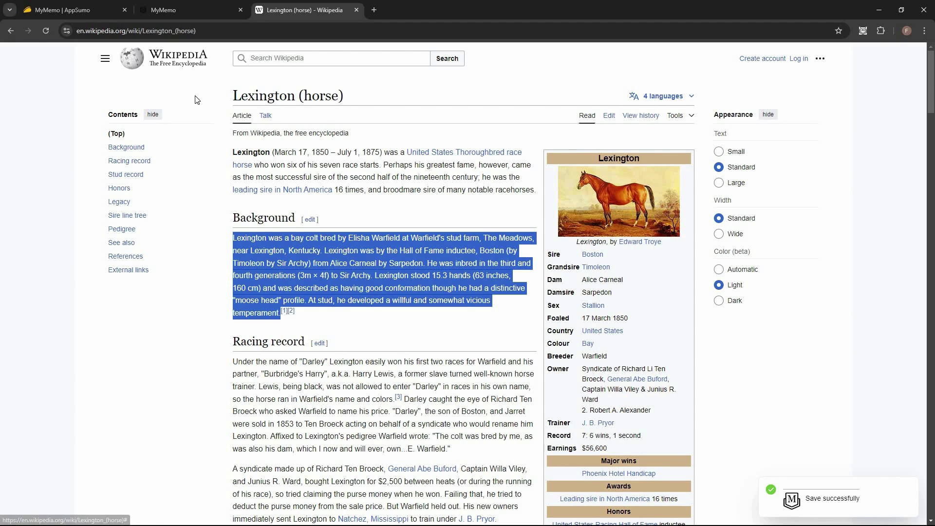
pyautogui.click(189, 9)
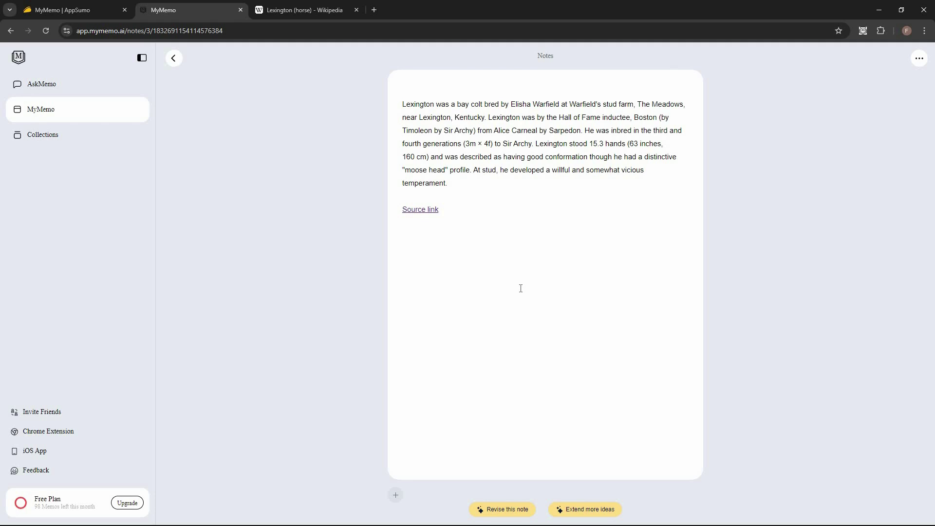
# Step: Review the Lexington note's paragraph down to its Wikipedia source link
pyautogui.doubleClick(437, 103)
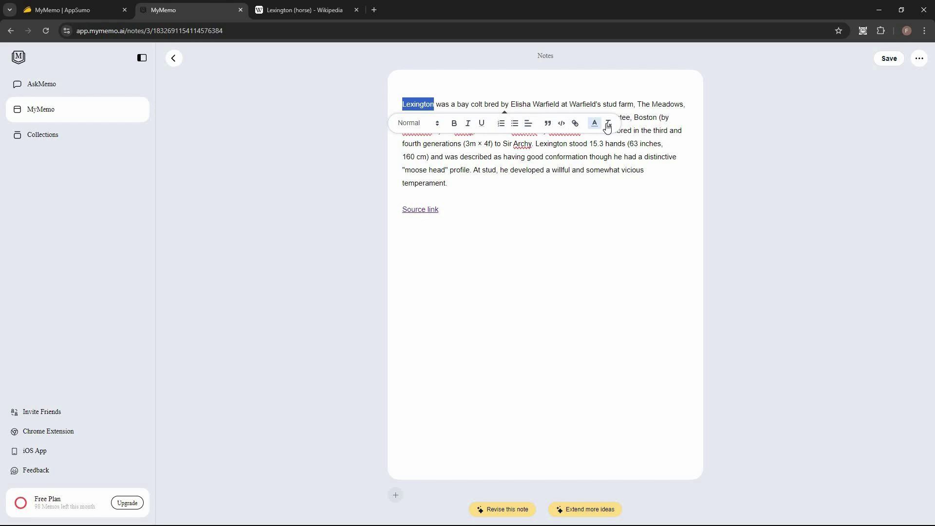
pyautogui.click(607, 125)
pyautogui.click(447, 183)
pyautogui.moveTo(434, 211)
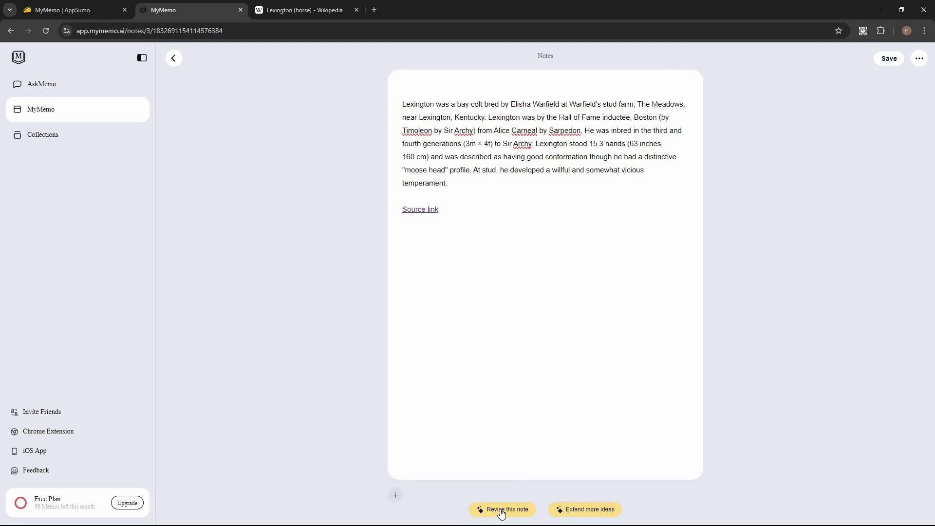
# Step: Generate AI-extended ideas for the Lexington note, then delete the generated paragraphs
pyautogui.click(601, 512)
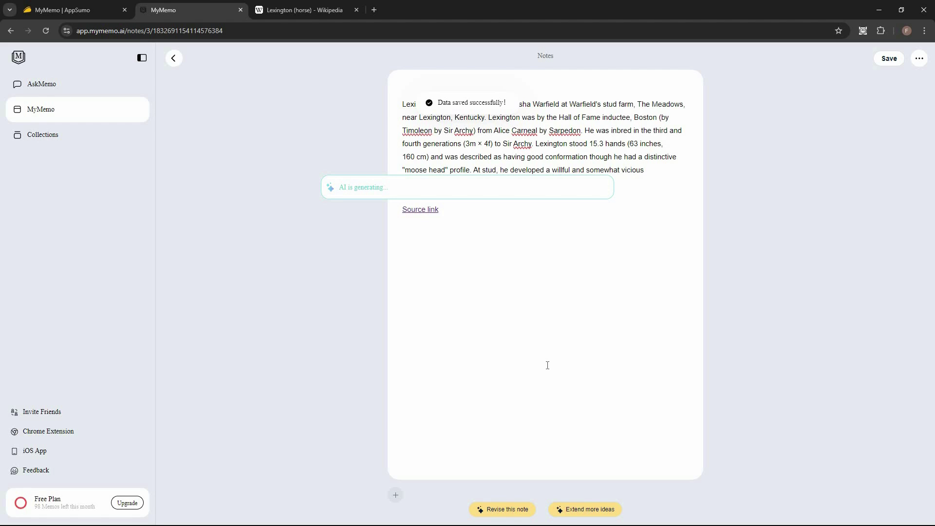
pyautogui.scroll(-1, 535, 340)
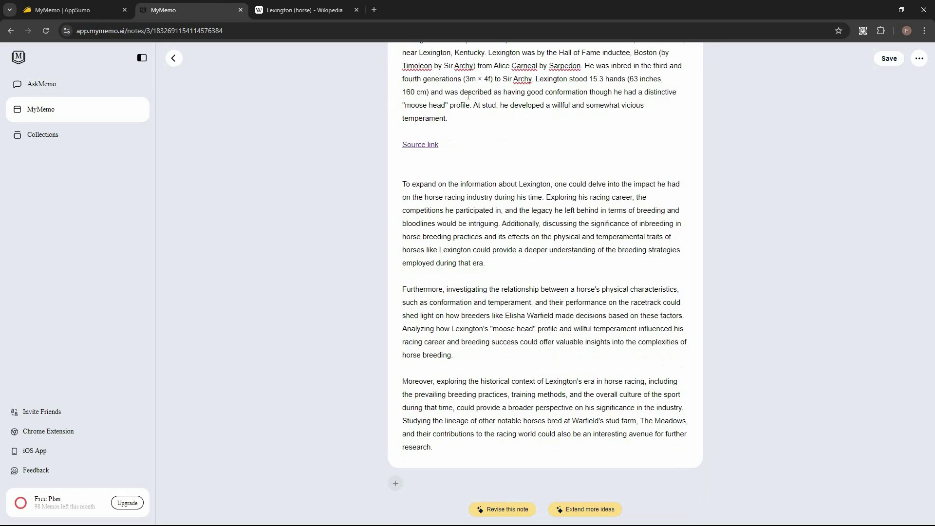
pyautogui.scroll(1, 468, 95)
pyautogui.scroll(-1, 454, 268)
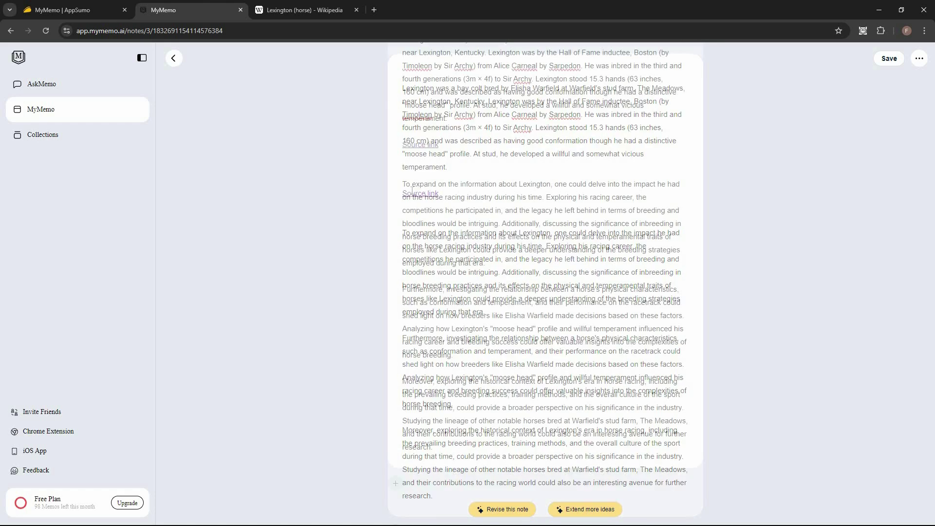
pyautogui.moveTo(402, 184); pyautogui.dragTo(452, 420)
pyautogui.hotkey('ctrl', 'shift', 'End')
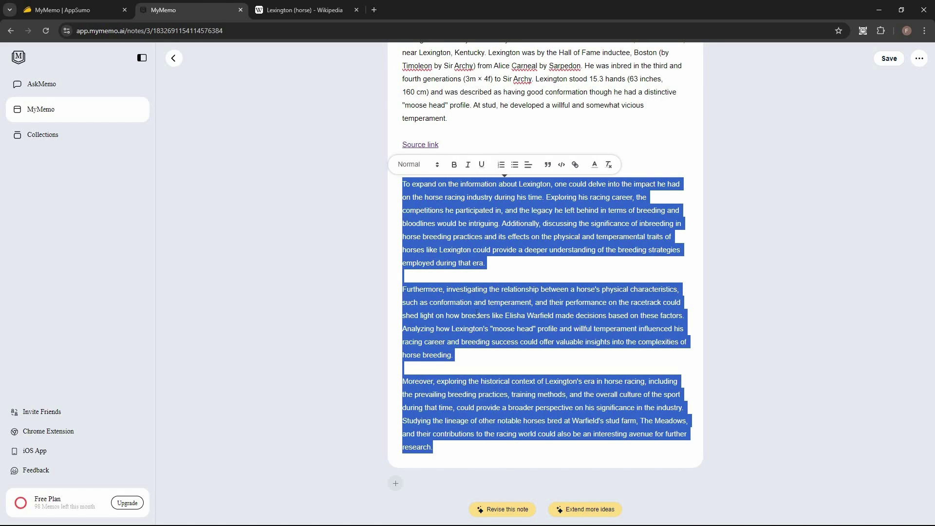
pyautogui.press('BackSpace')
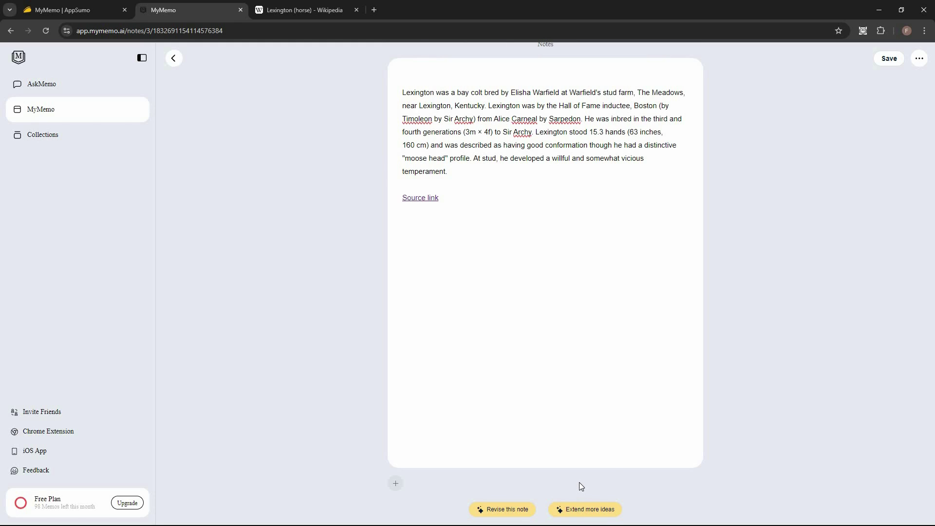
pyautogui.click(603, 509)
# Step: Tag the Lexington note 'horse'
pyautogui.click(397, 483)
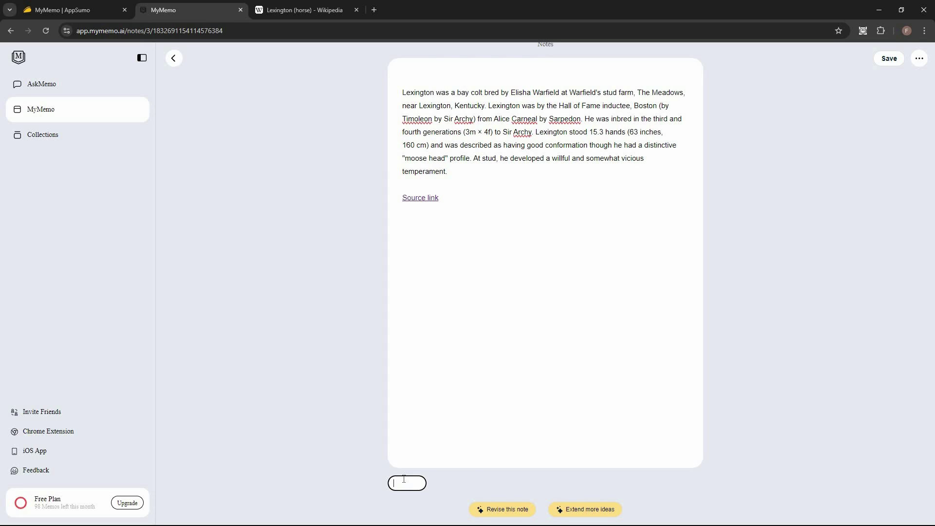
pyautogui.write('horse')
pyautogui.press('Return')
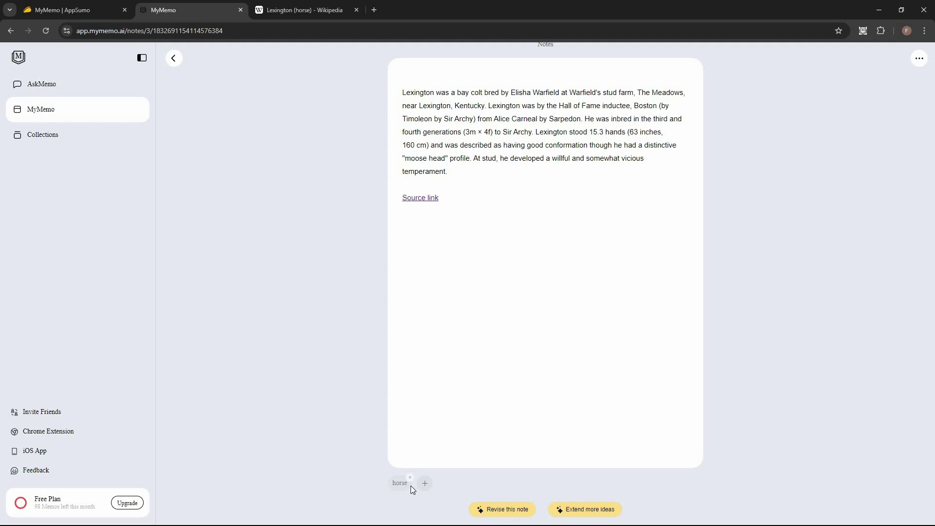
pyautogui.click(491, 490)
pyautogui.scroll(1, 491, 489)
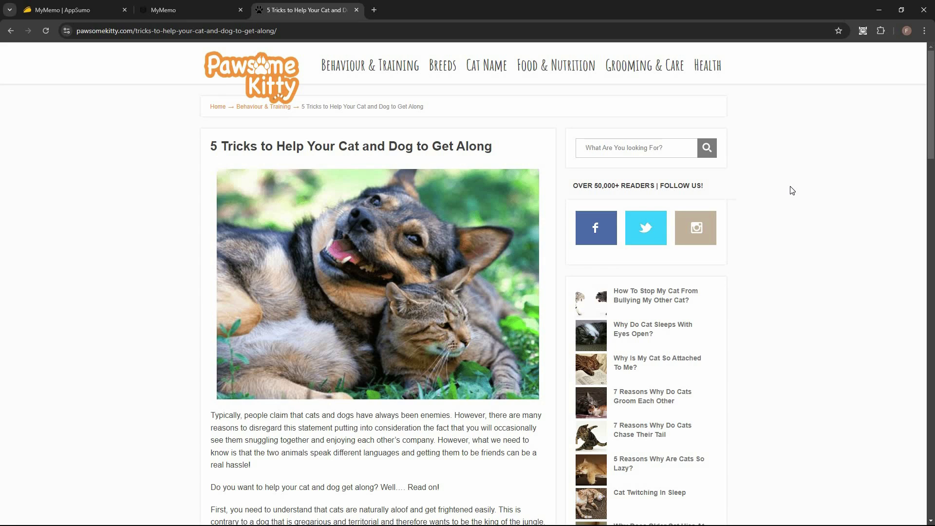
# Step: Show the MyMemo AI summary of the Pawsome Kitty article, then close the panel
pyautogui.click(861, 34)
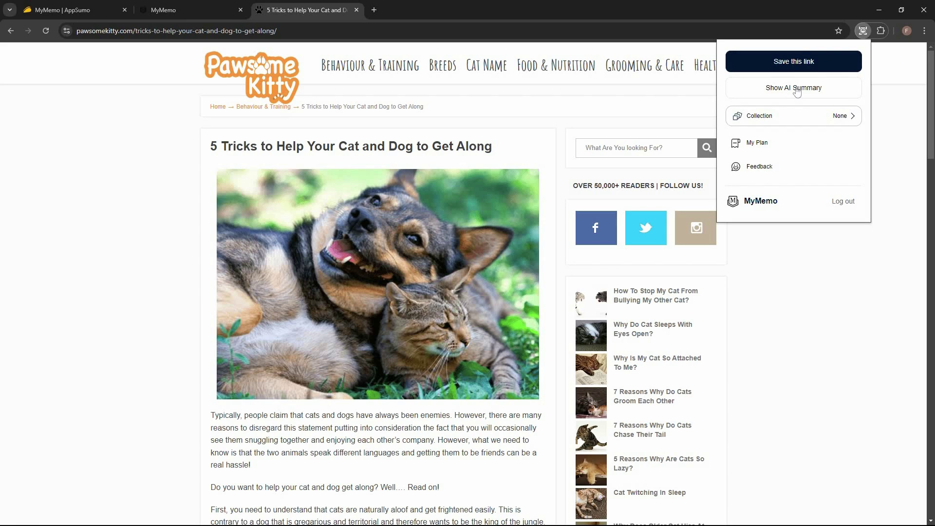
pyautogui.click(810, 86)
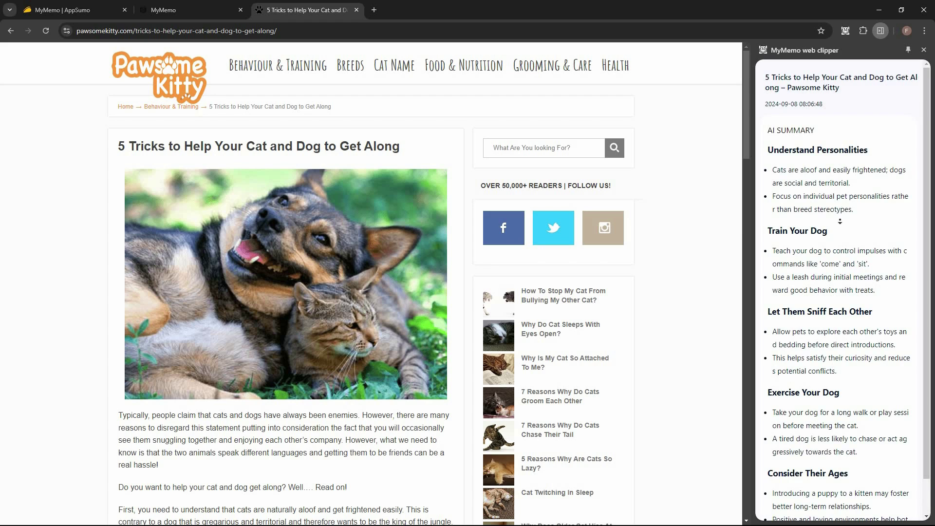
pyautogui.scroll(-2, 839, 222)
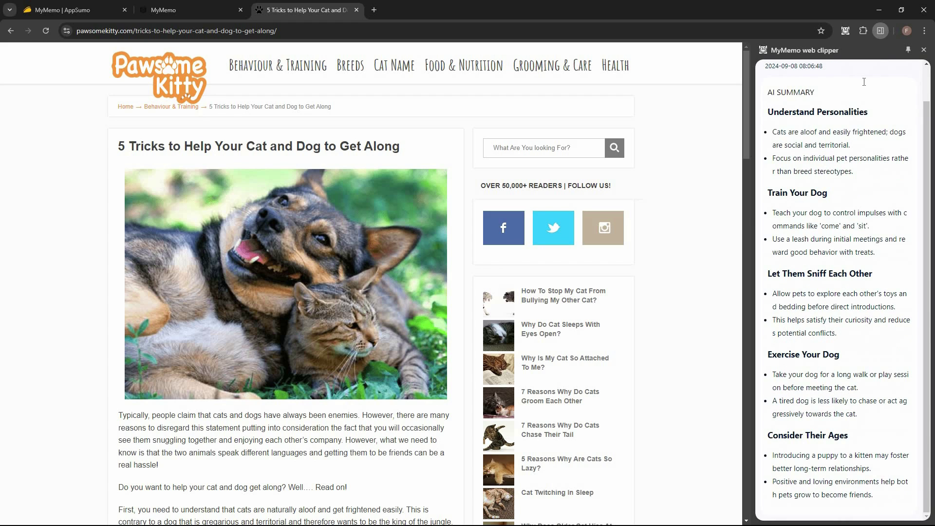
pyautogui.click(924, 50)
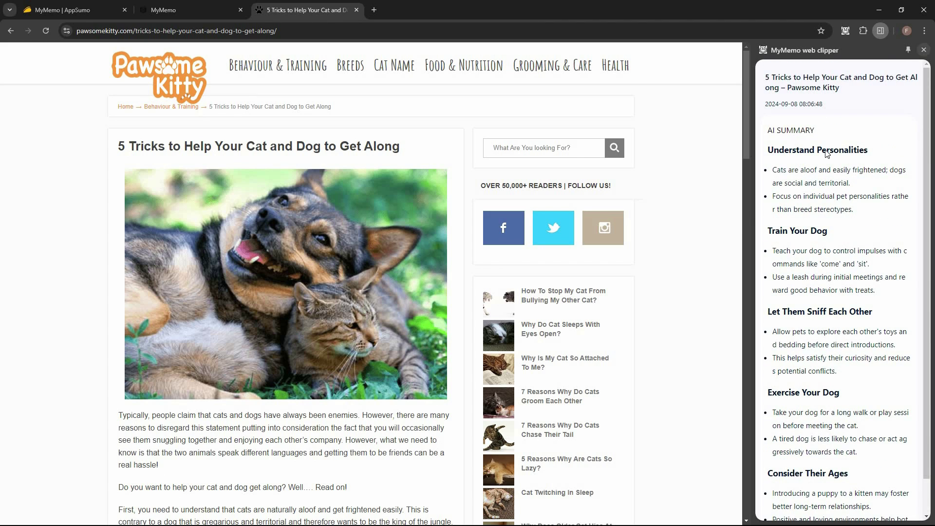
# Step: Check the clipper's collection list, leaving the collection as None
pyautogui.click(863, 31)
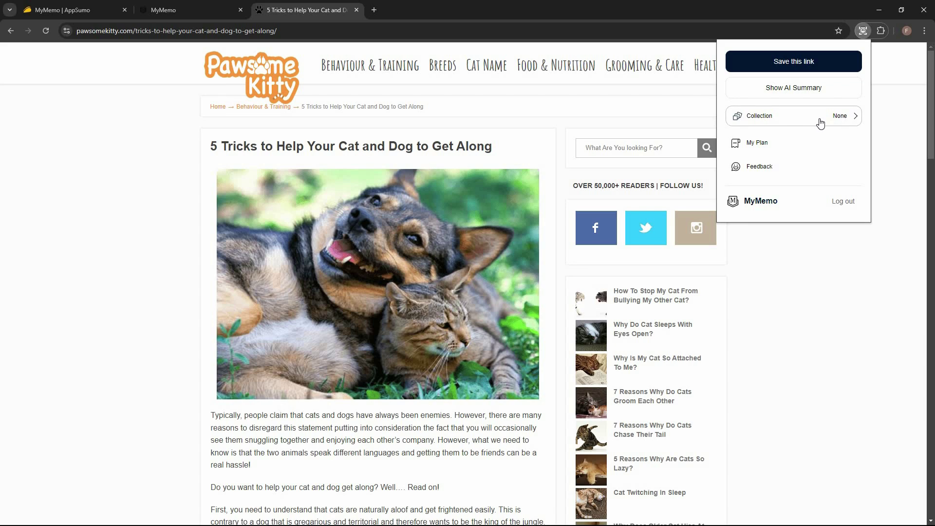
pyautogui.click(841, 118)
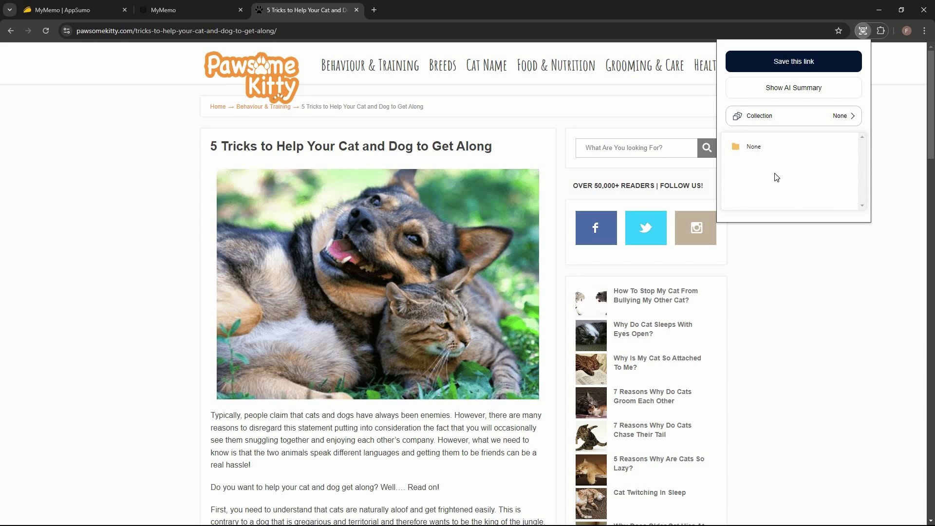
pyautogui.click(848, 116)
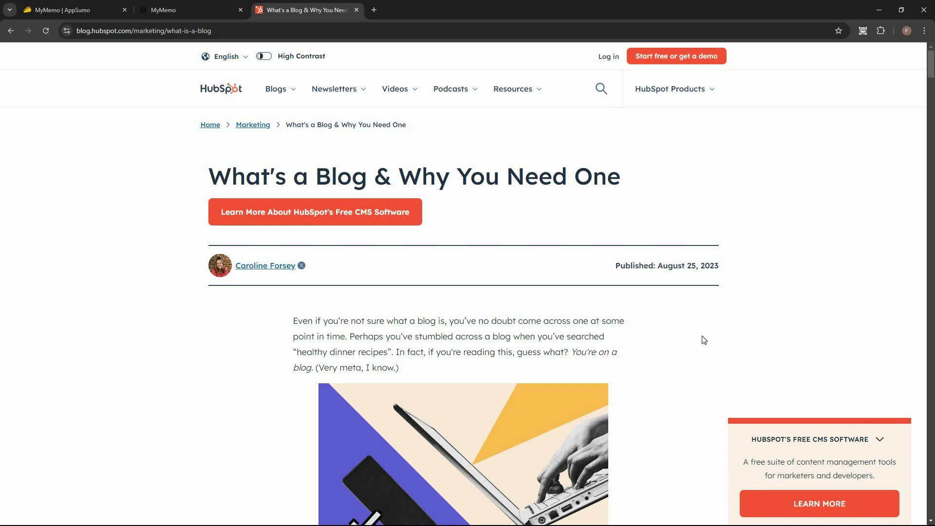
# Step: Save the link to HubSpot's 'What's a Blog & Why You Need One' to MyMemo and return to the library
pyautogui.scroll(-20, 653, 366)
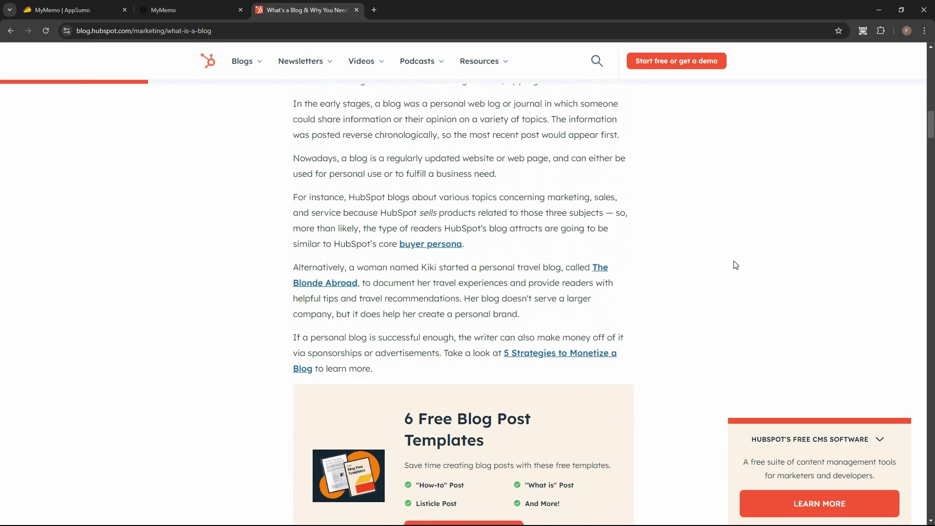
pyautogui.scroll(20, 749, 307)
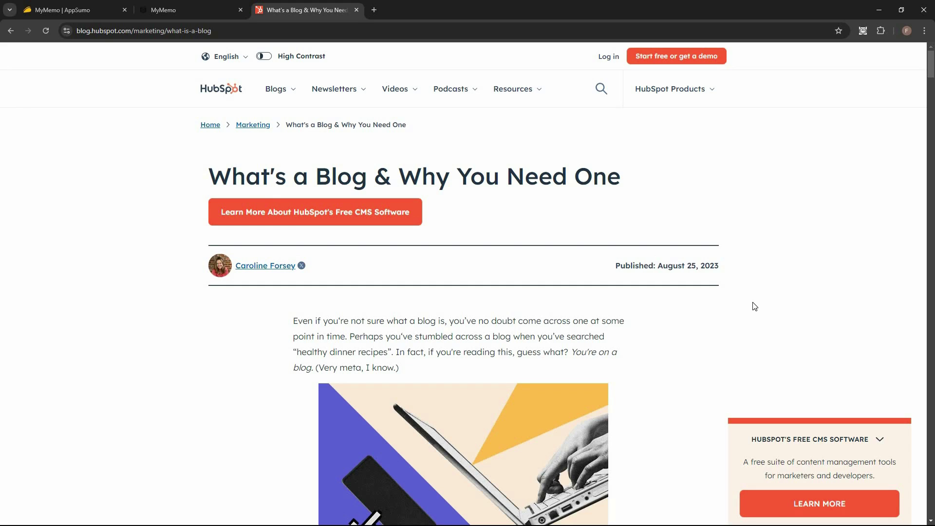
pyautogui.click(862, 30)
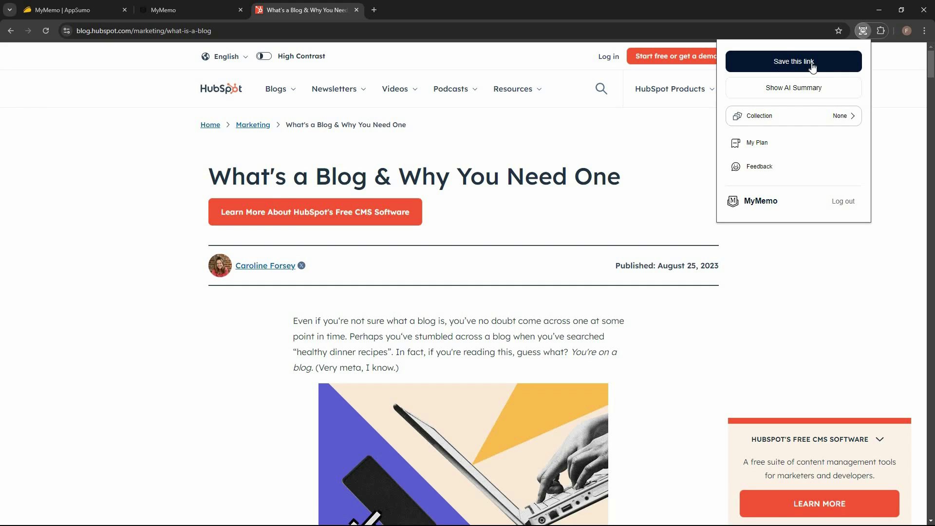
pyautogui.click(431, 360)
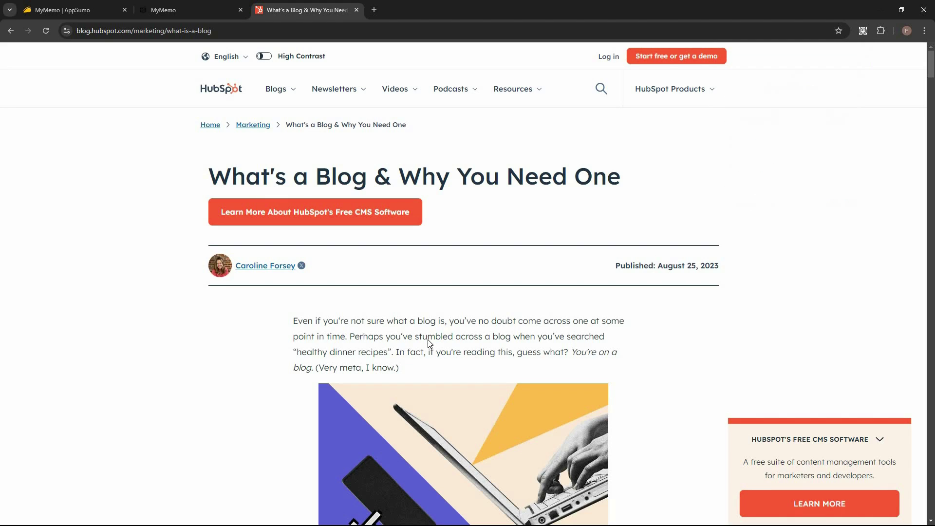
pyautogui.rightClick(429, 342)
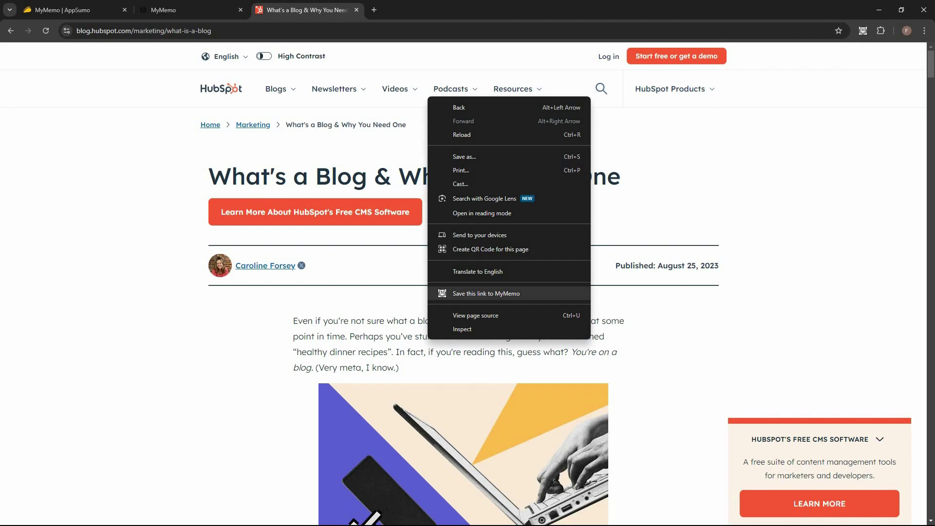
pyautogui.click(519, 294)
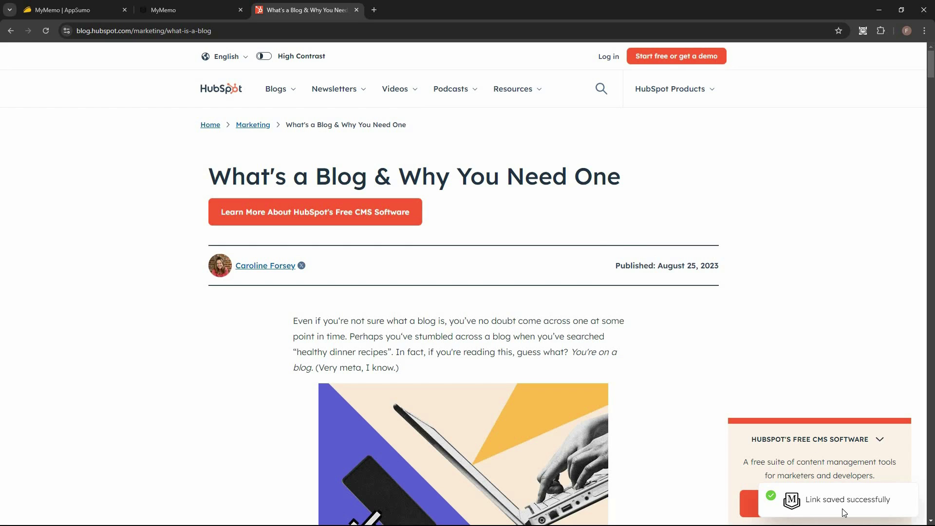
pyautogui.hotkey('ctrl', 'shift', 'Tab')
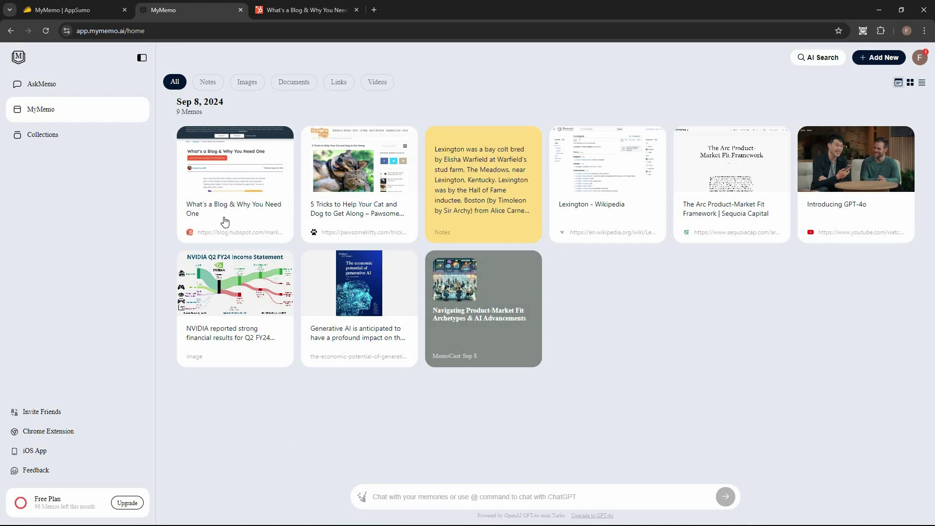
# Step: Open the saved blog article memo and search for related memos; none are found
pyautogui.click(237, 178)
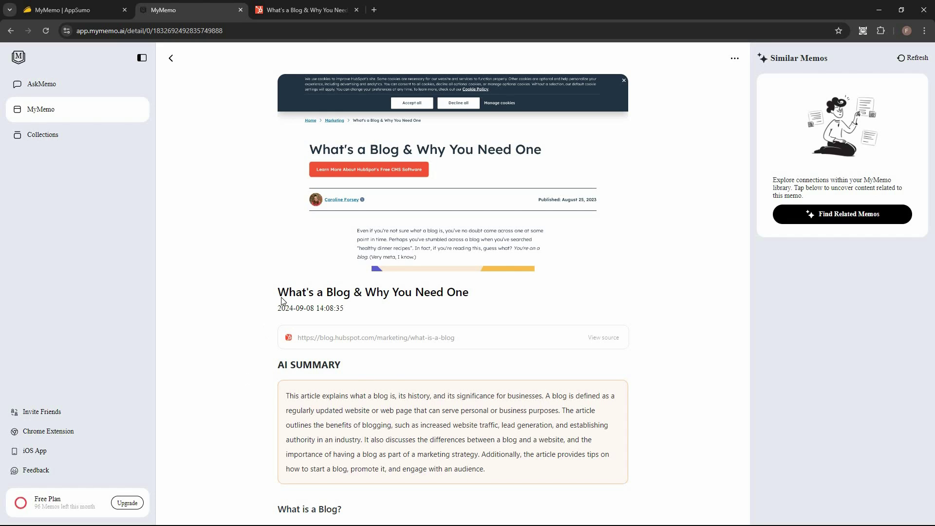
pyautogui.scroll(-3, 380, 267)
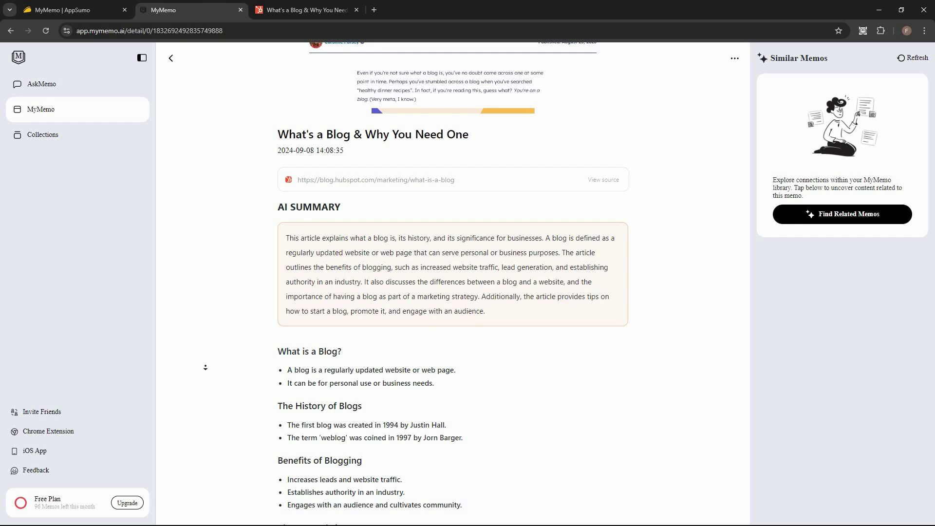
pyautogui.scroll(-3, 403, 272)
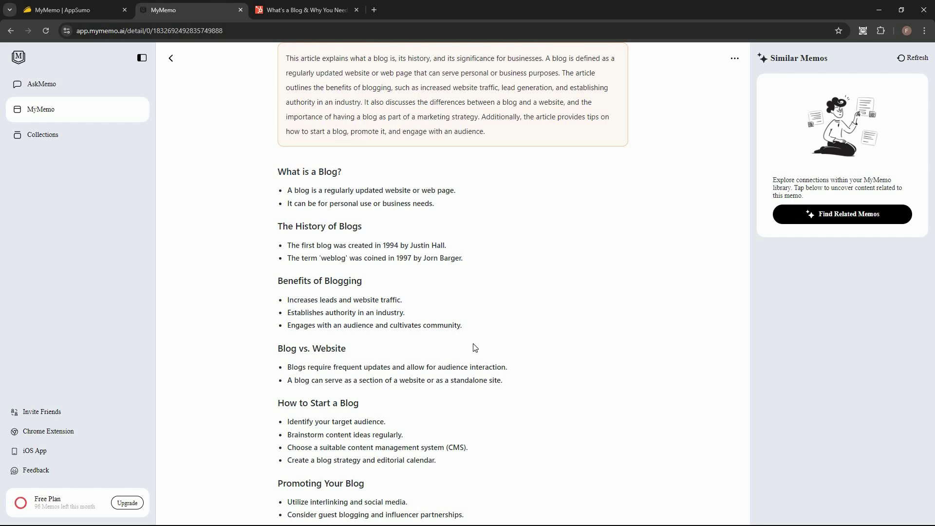
pyautogui.scroll(-2, 526, 324)
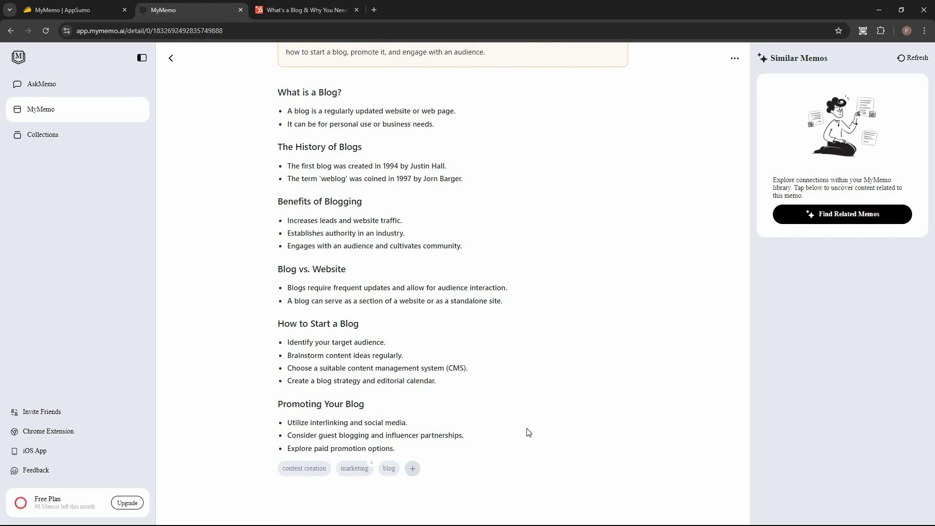
pyautogui.scroll(8, 685, 285)
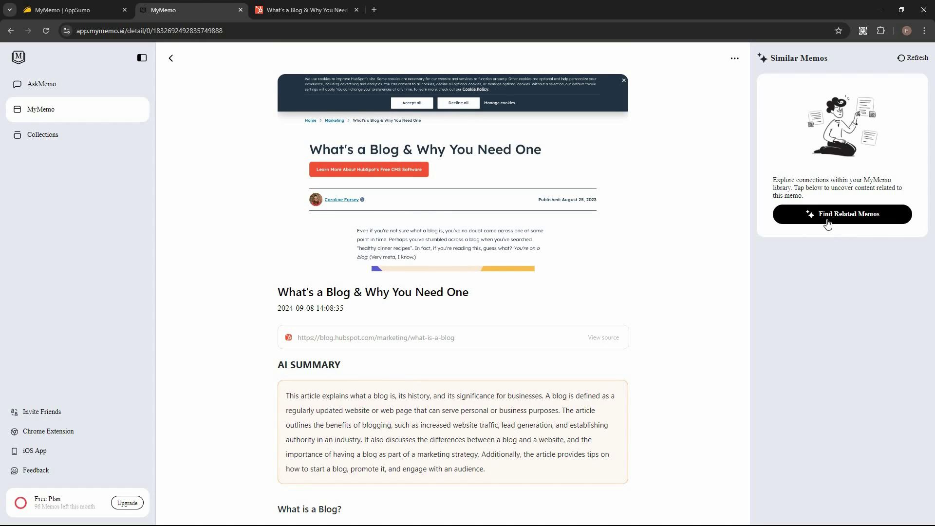
pyautogui.click(853, 222)
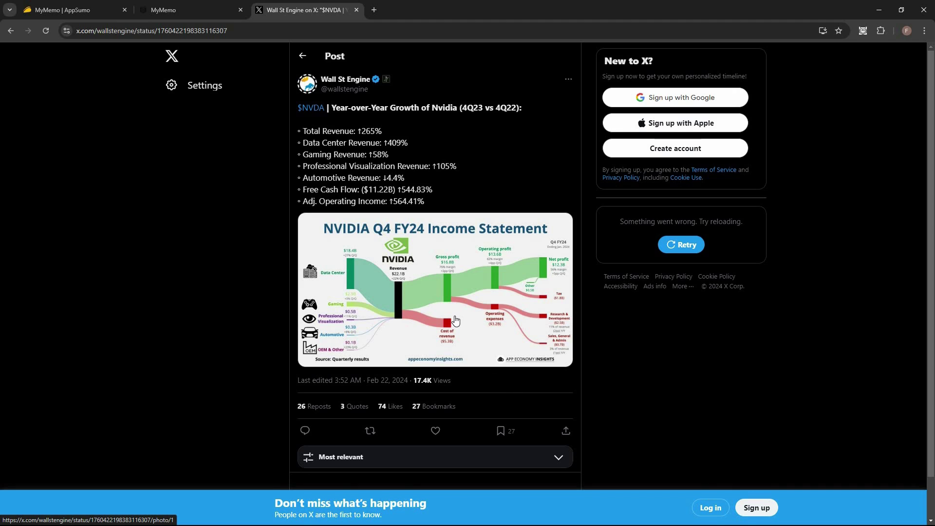
# Step: Save the NVIDIA income statement chart image to MyMemo with the web clipper
pyautogui.rightClick(398, 271)
pyautogui.moveTo(440, 240)
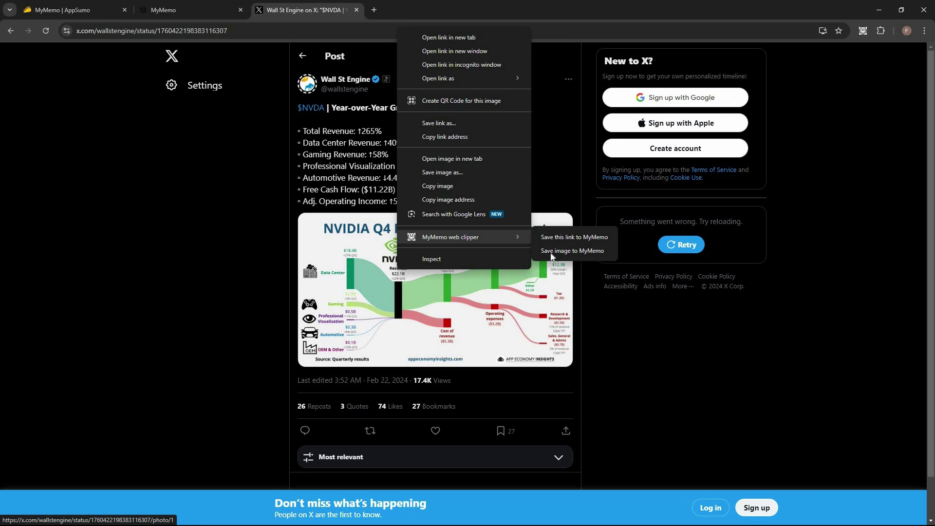
pyautogui.click(594, 255)
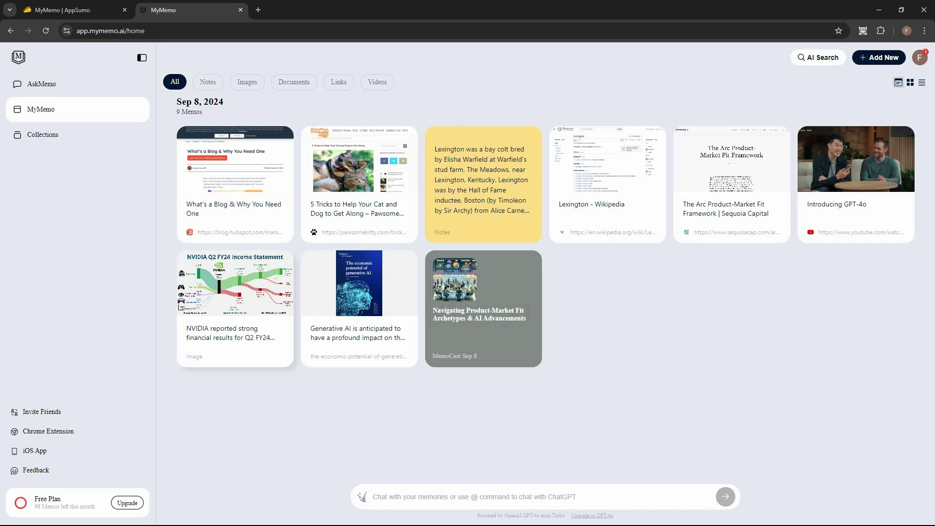
# Step: Open the new NVIDIA Q2 FY24 income statement memo and read its AI revenue summary
pyautogui.click(227, 288)
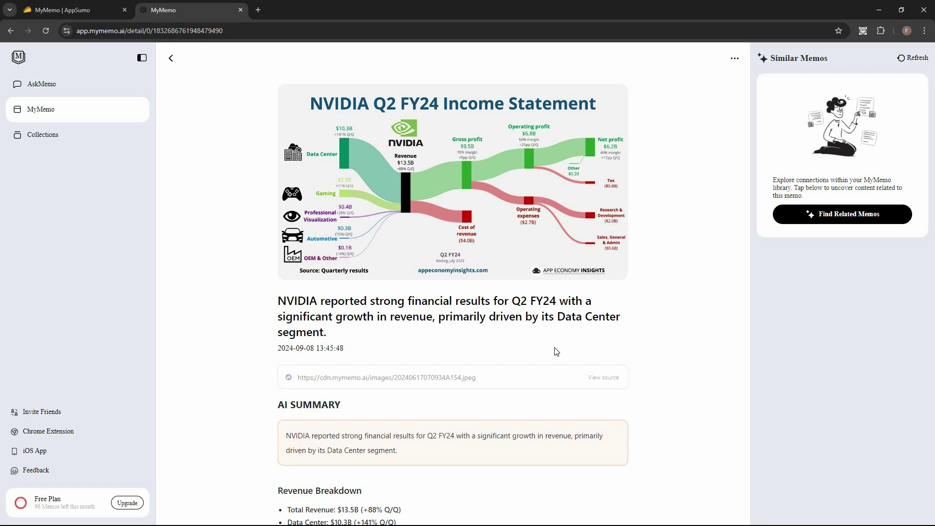
pyautogui.scroll(-3, 538, 386)
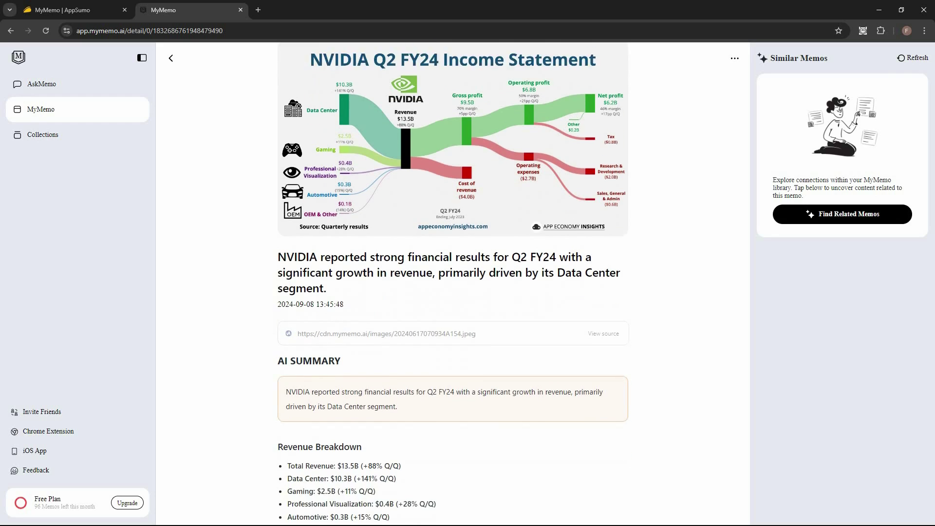
pyautogui.scroll(2, 431, 97)
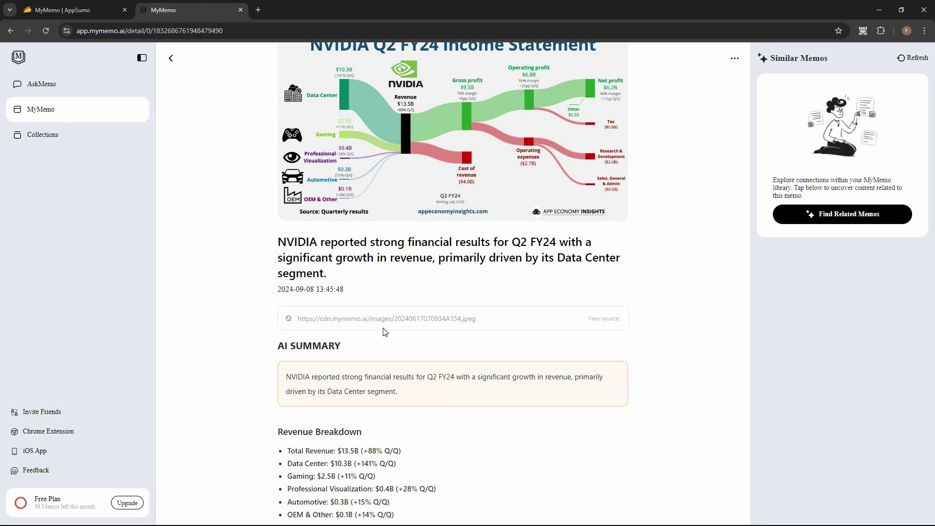
pyautogui.scroll(-2, 382, 330)
pyautogui.scroll(-2, 355, 332)
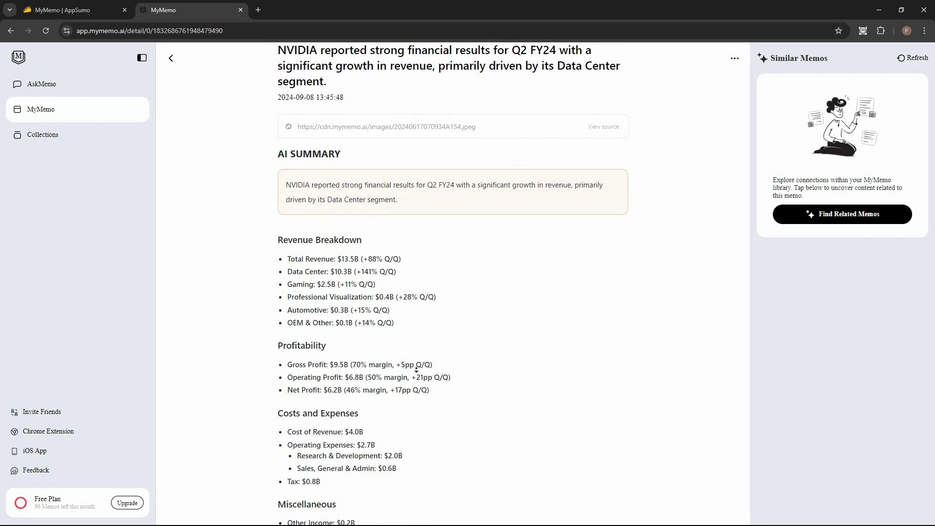
pyautogui.scroll(-2, 418, 394)
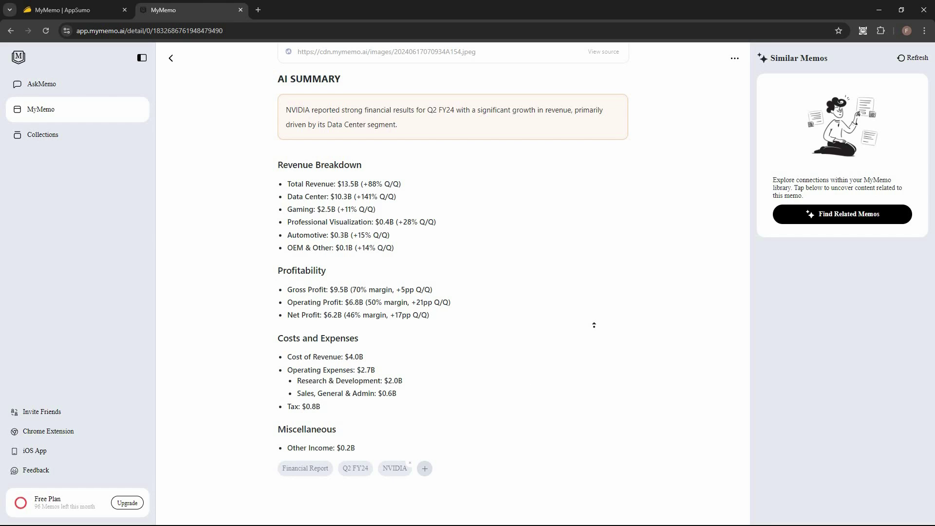
pyautogui.middleClick(626, 295)
pyautogui.scroll(7, 653, 313)
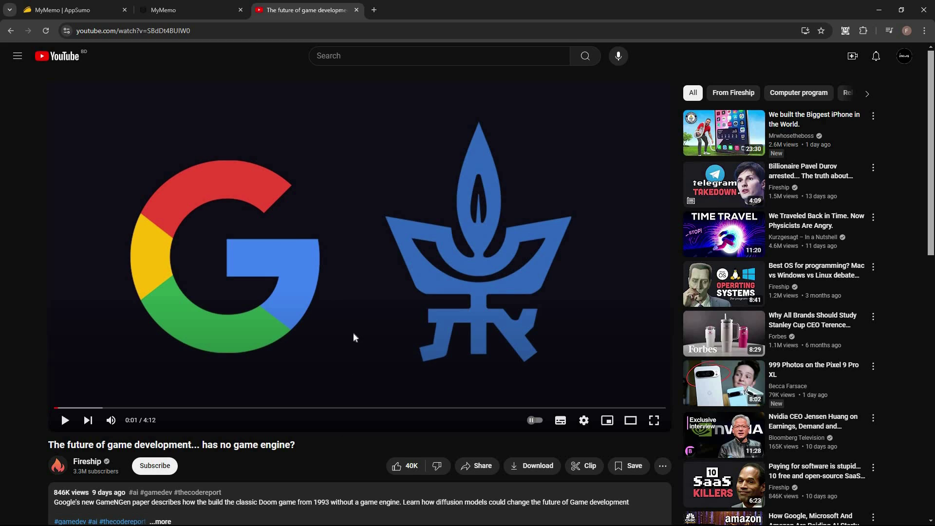
# Step: Save the Fireship game-development YouTube video to MyMemo and return to the library
pyautogui.rightClick(367, 270)
pyautogui.rightClick(370, 410)
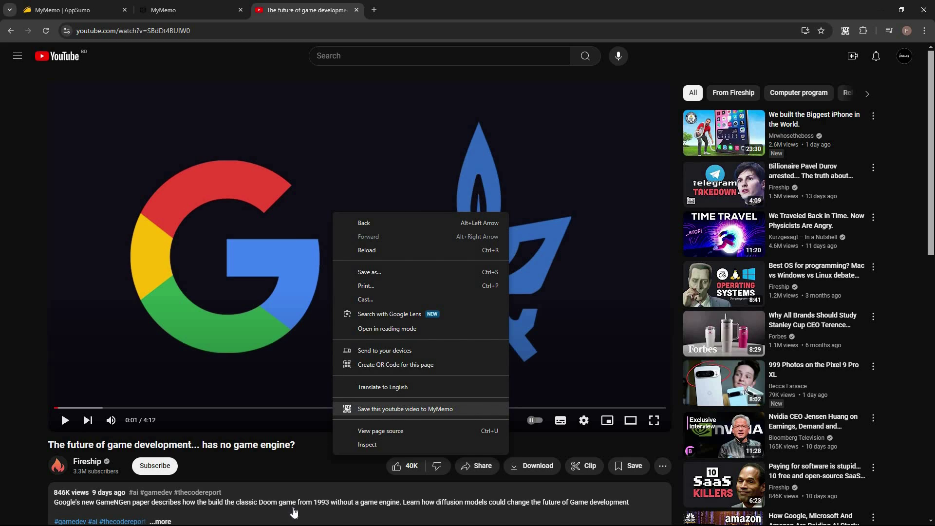
pyautogui.press('Return')
pyautogui.hotkey('ctrl', 'shift', 'Tab')
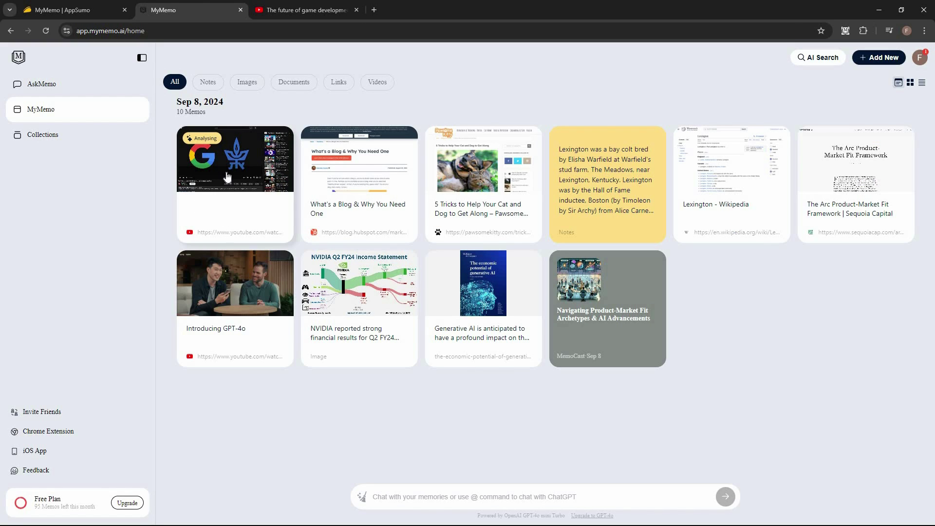
# Step: Review the Doom game-development video memo's AI summary, then return to the library home
pyautogui.click(227, 176)
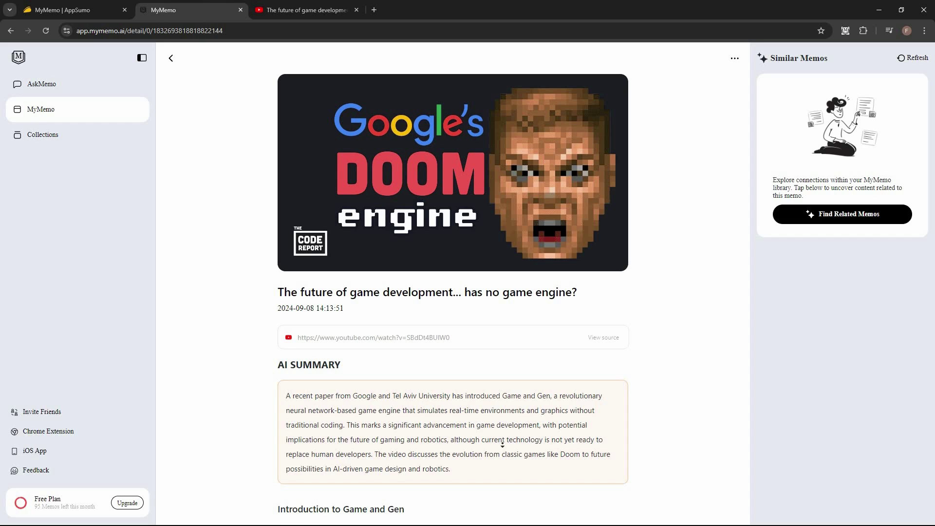
pyautogui.scroll(-7, 495, 451)
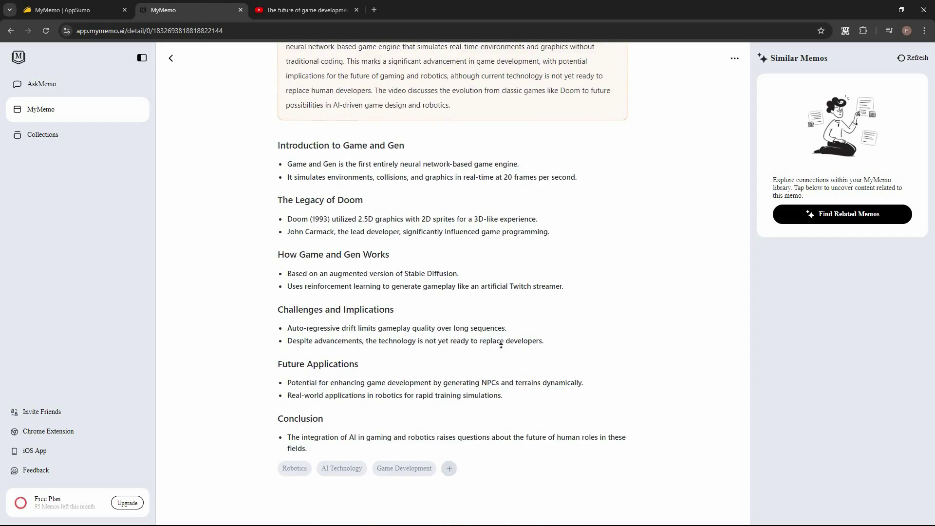
pyautogui.scroll(7, 501, 355)
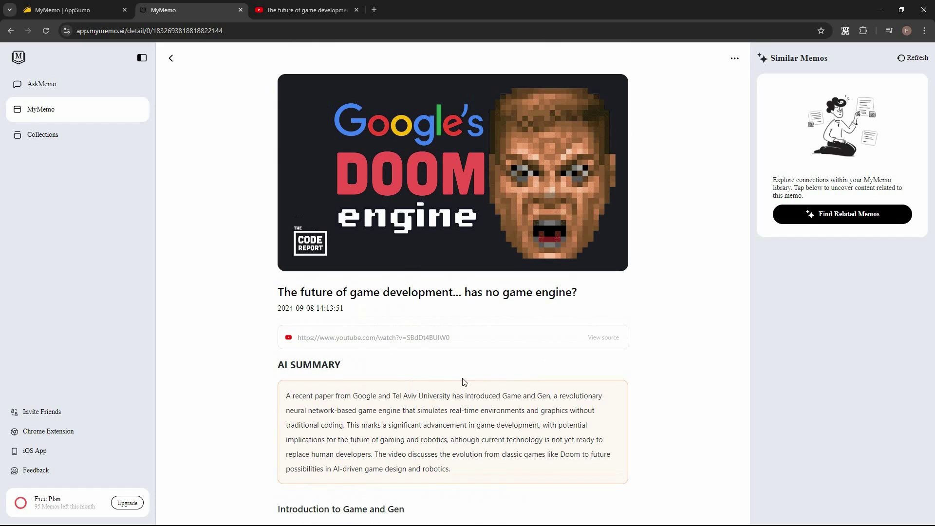
pyautogui.click(61, 115)
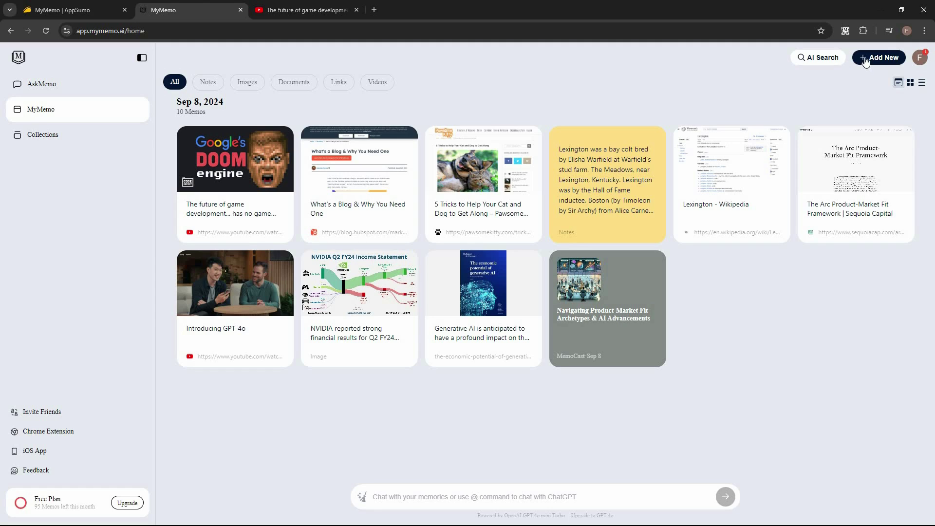
# Step: From Add New, try Notes, then open the Other Sources request survey
pyautogui.click(887, 59)
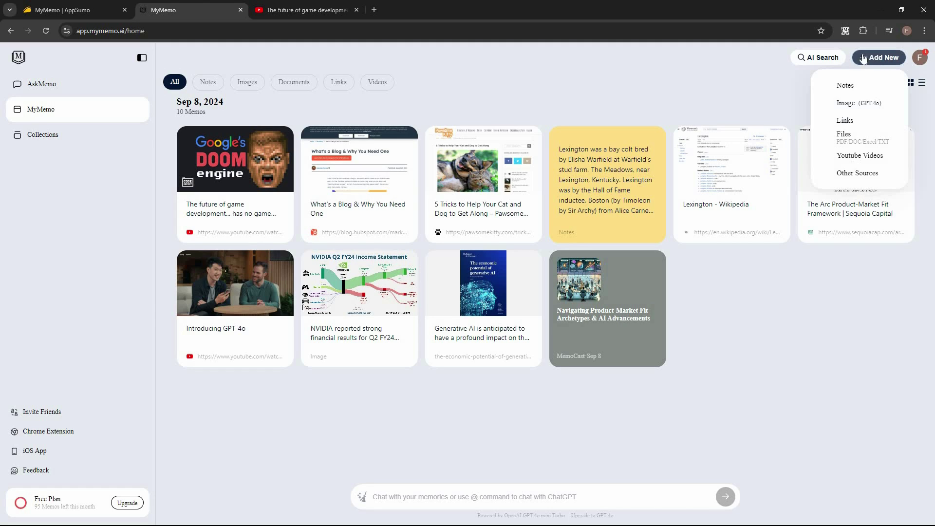
pyautogui.click(841, 88)
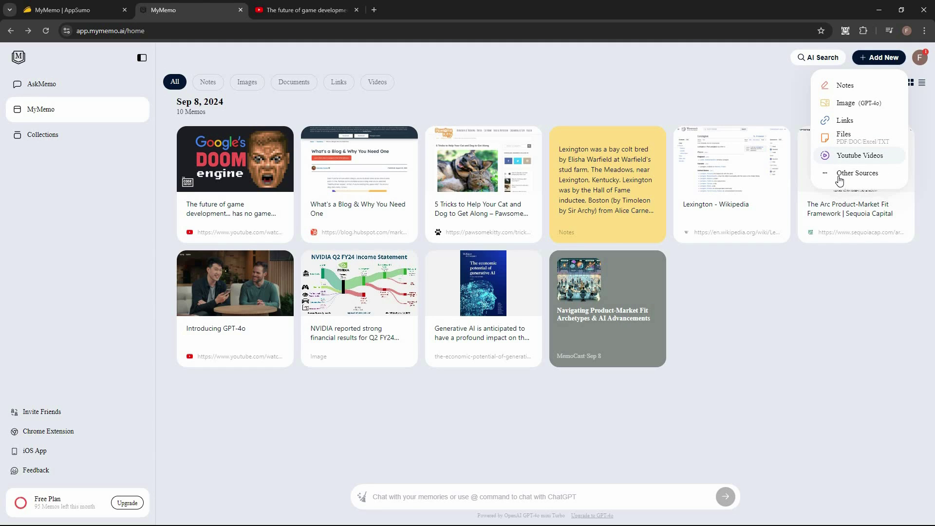
pyautogui.click(867, 174)
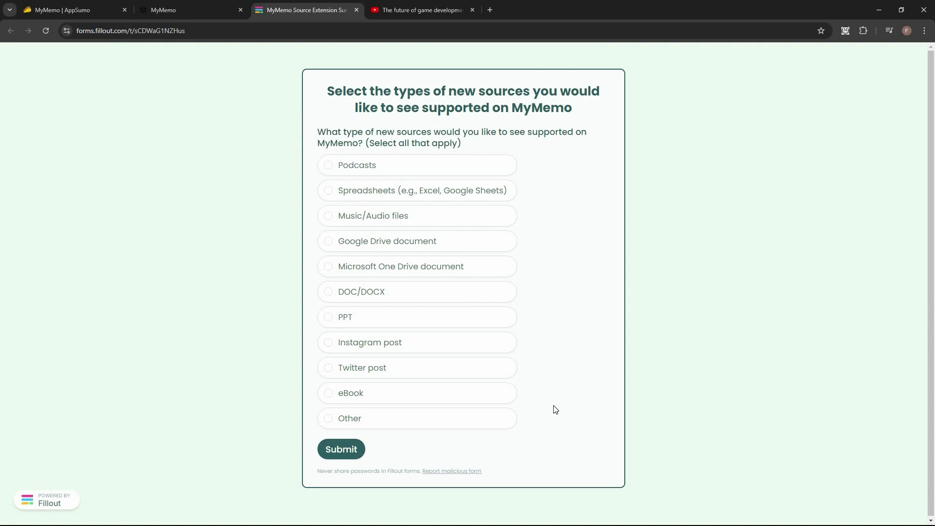
# Step: Close the Fillout survey and YouTube tabs, back to the MyMemo library
pyautogui.click(356, 10)
pyautogui.click(357, 10)
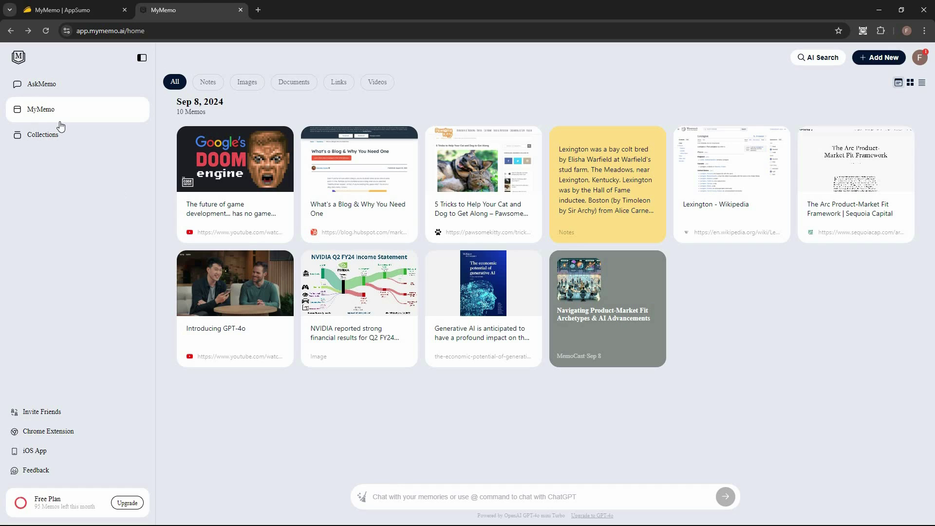
# Step: Open the NVIDIA Q2 FY24 memo and scroll down to its Revenue Breakdown
pyautogui.click(36, 87)
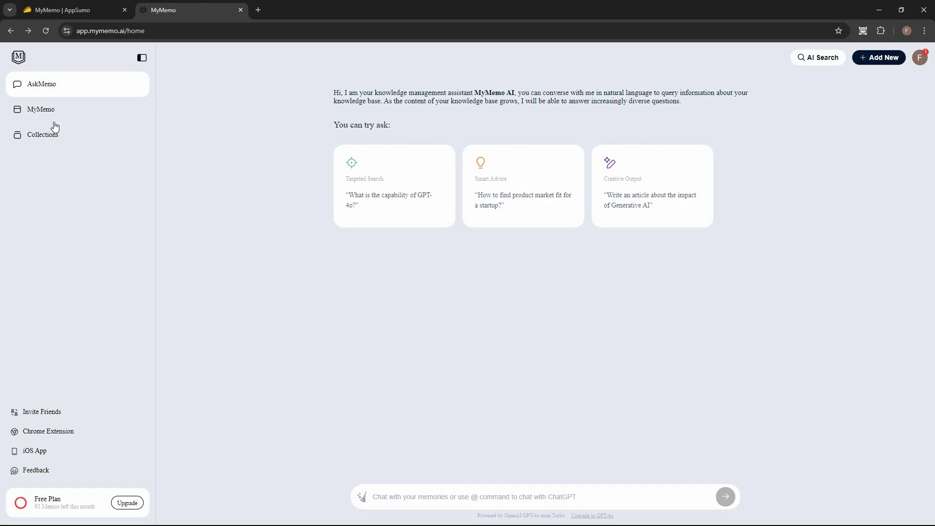
pyautogui.click(40, 112)
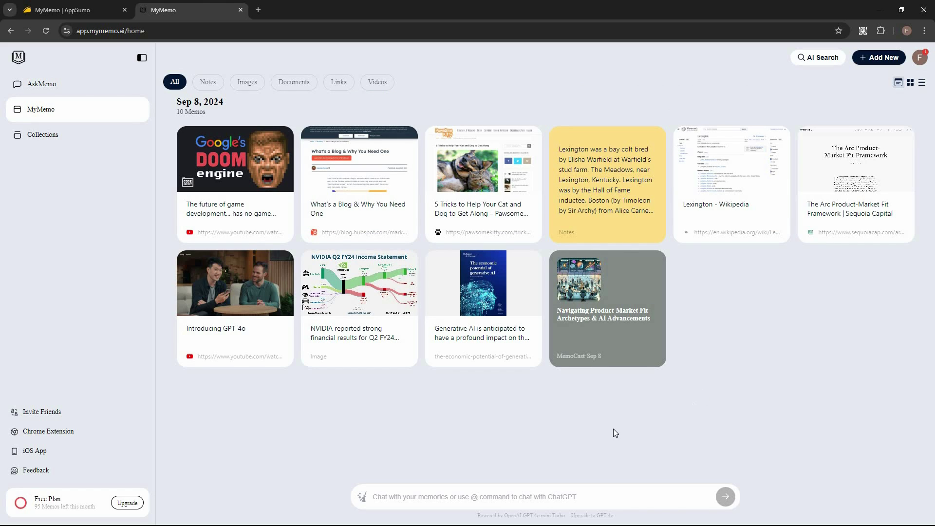
pyautogui.click(355, 335)
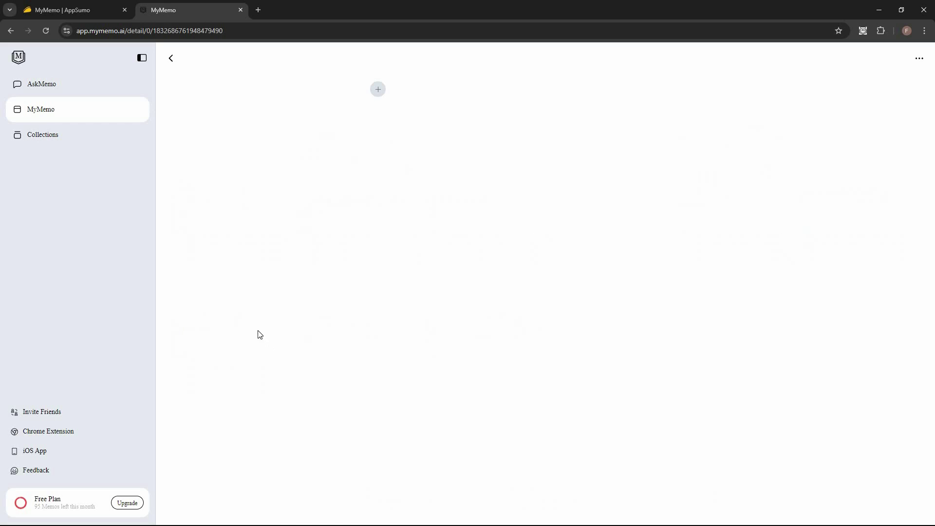
pyautogui.scroll(-2, 316, 351)
pyautogui.scroll(-3, 316, 350)
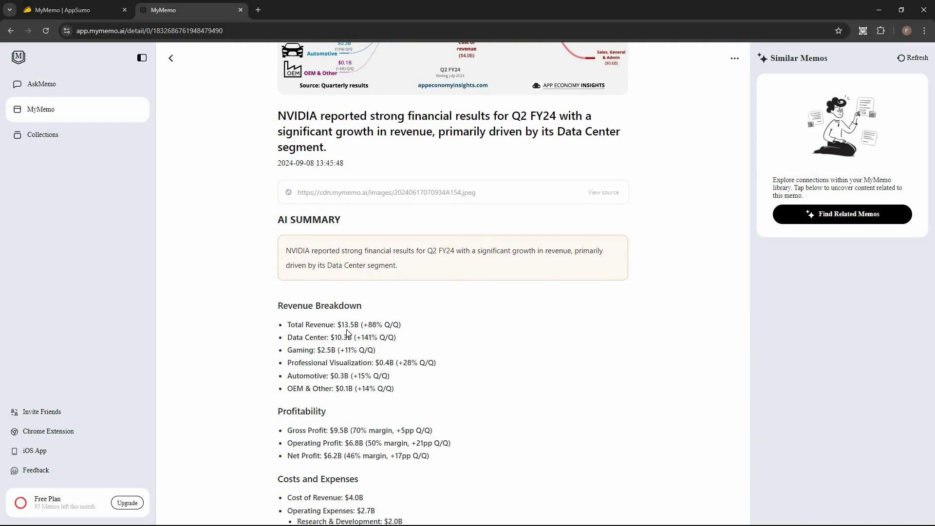
# Step: Ask AskMemo for NVIDIA's Q2 FY24 total revenue
pyautogui.hotkey('alt', 'Left')
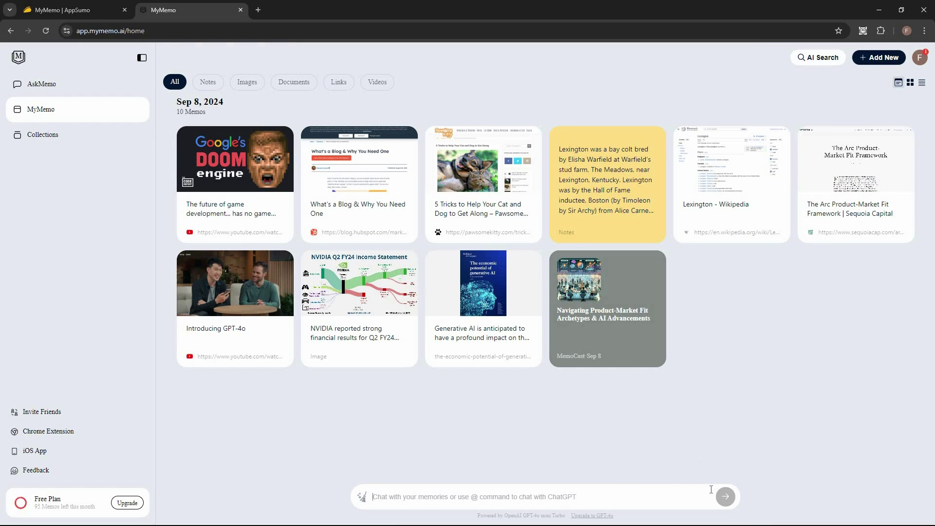
pyautogui.write('what was the total revenue of nvidia for Q2 FY24')
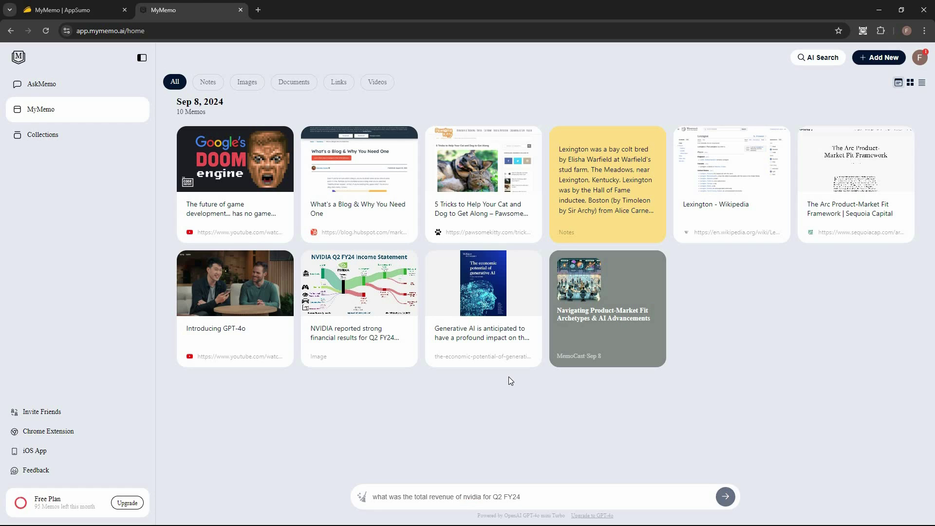
pyautogui.press('Return')
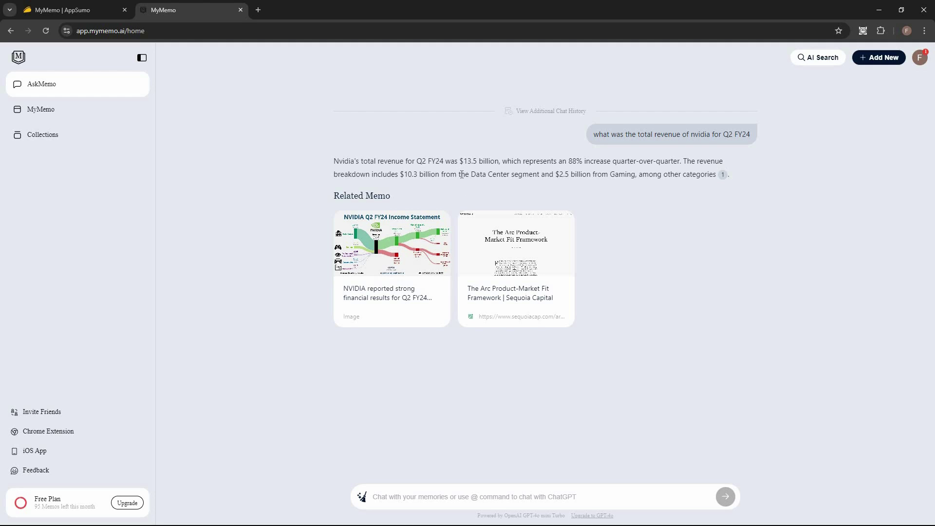
# Step: Confirm the $13.5B total revenue in the NVIDIA memo, then return to the library
pyautogui.click(388, 300)
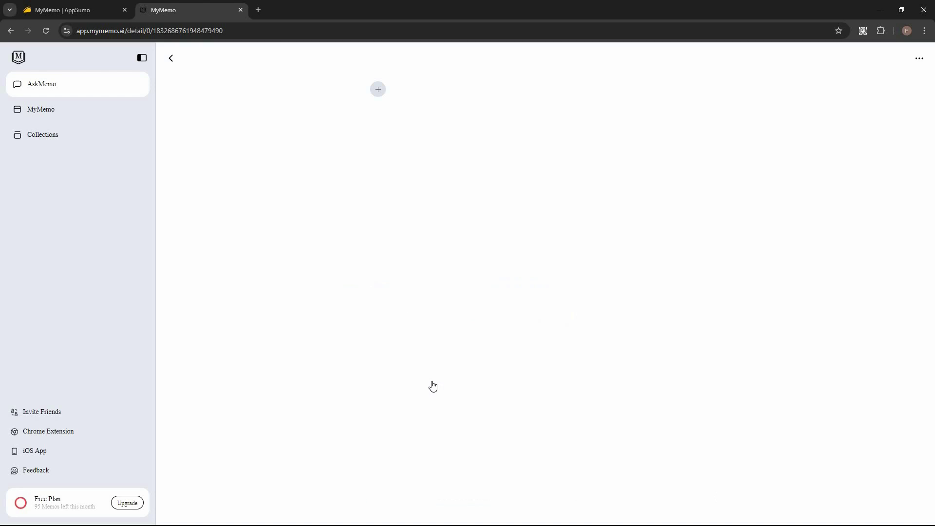
pyautogui.scroll(-2, 337, 413)
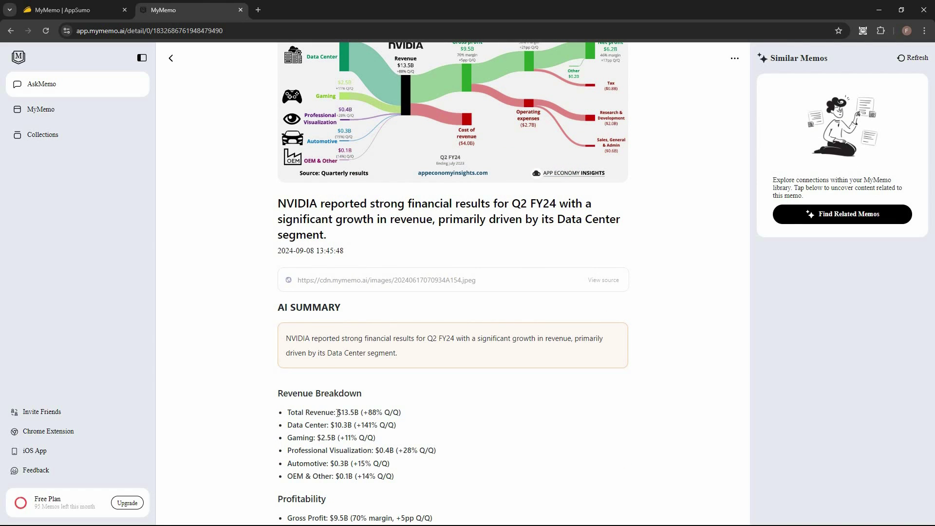
pyautogui.moveTo(338, 413); pyautogui.dragTo(360, 414)
pyautogui.hotkey('alt', 'Left')
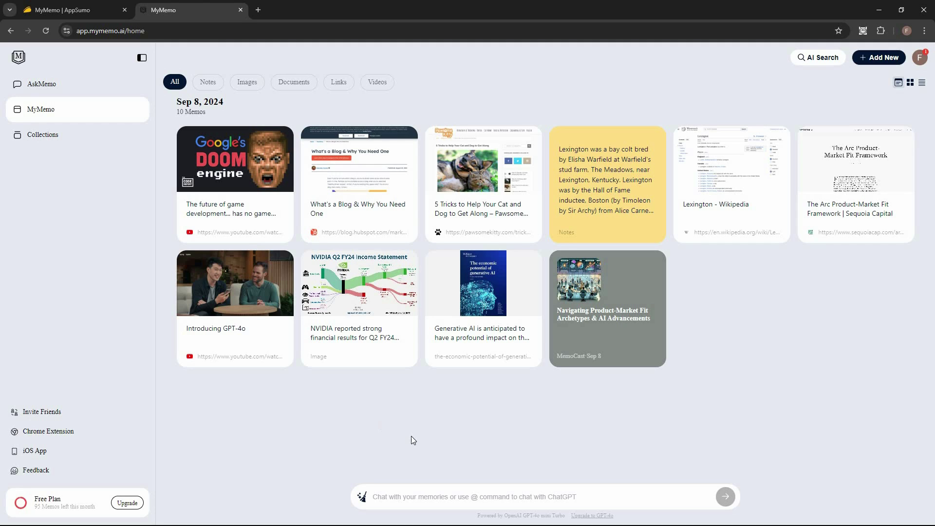
# Step: Select the term 'Game and Gen' in the Doom game-engine video memo
pyautogui.click(332, 359)
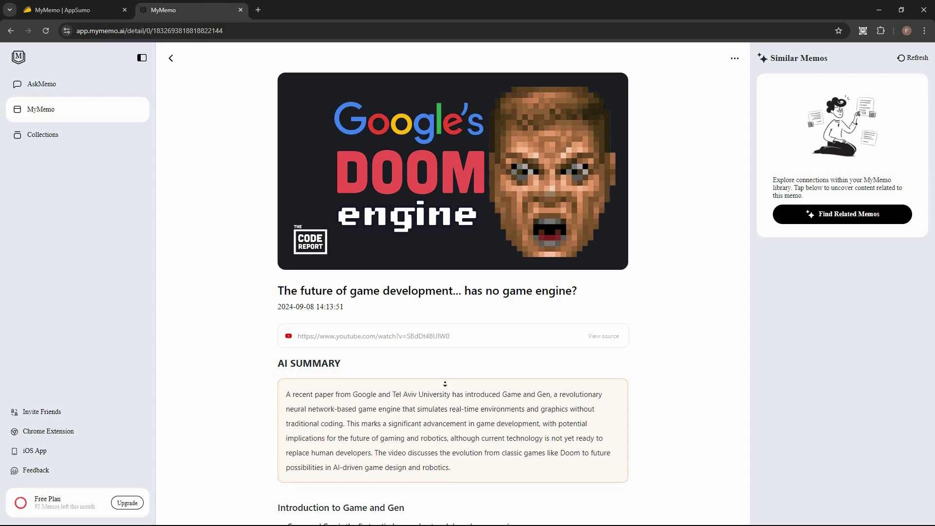
pyautogui.scroll(-4, 439, 392)
pyautogui.scroll(-2, 421, 424)
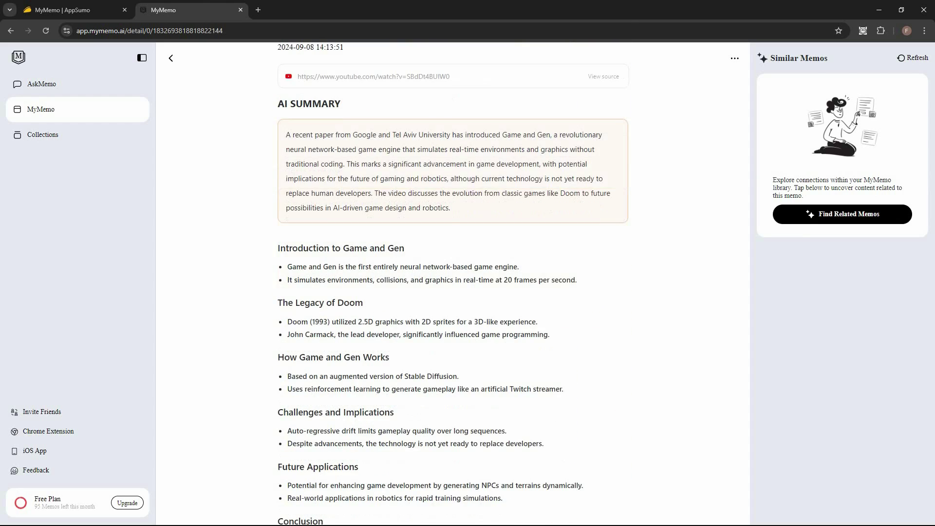
pyautogui.moveTo(287, 267); pyautogui.dragTo(336, 266)
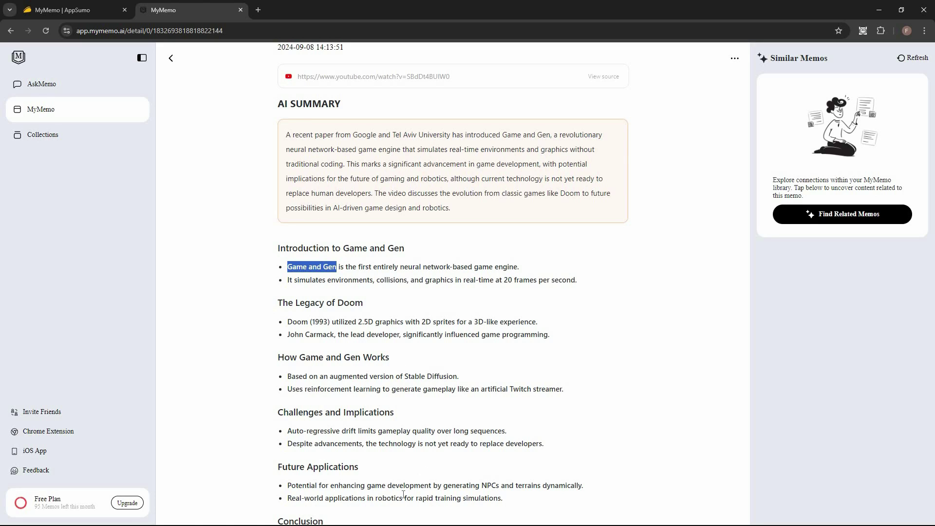
# Step: Ask AskMemo "what's Game and Gen"
pyautogui.hotkey('alt', 'Left')
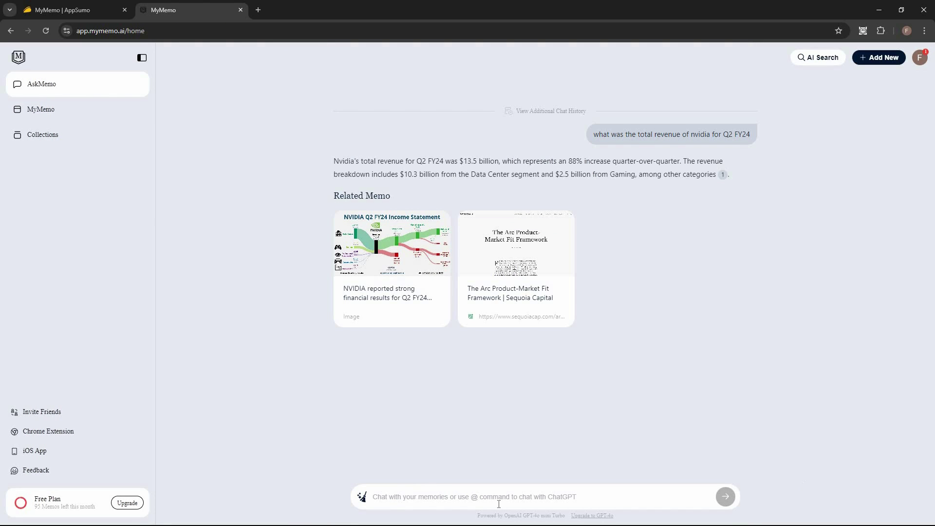
pyautogui.write("what's Game and Gen")
pyautogui.press('Return')
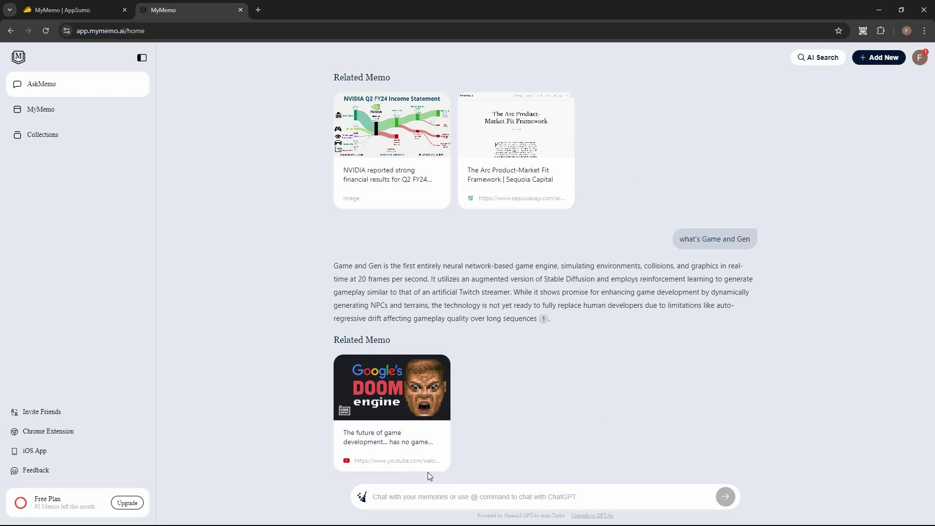
# Step: Copy the phrase 'introduced GPT-4o' from the Introducing GPT-4o memo's summary
pyautogui.click(399, 447)
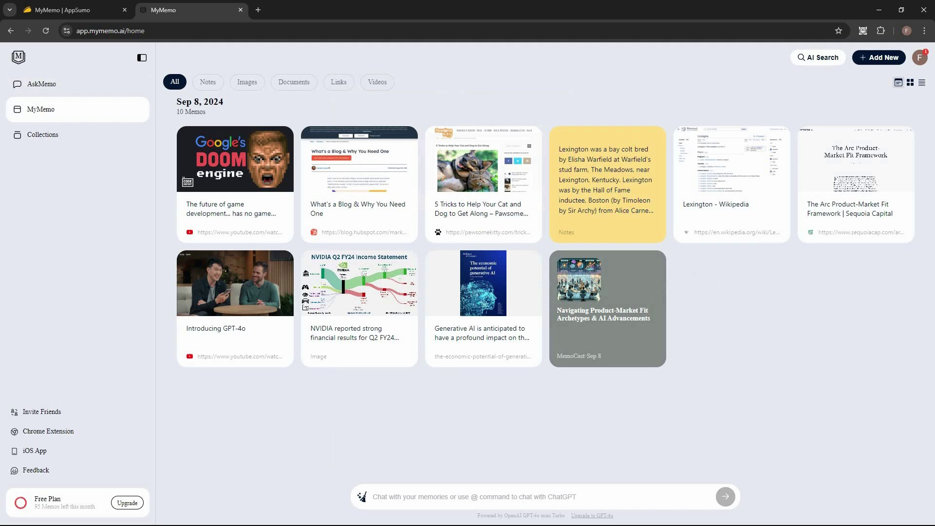
pyautogui.click(241, 299)
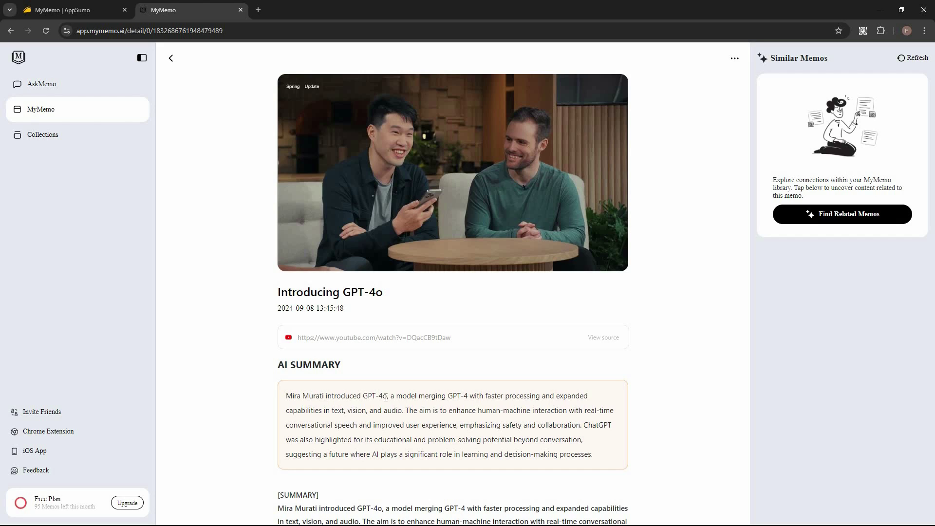
pyautogui.moveTo(326, 396); pyautogui.dragTo(386, 396)
pyautogui.hotkey('ctrl', 'c')
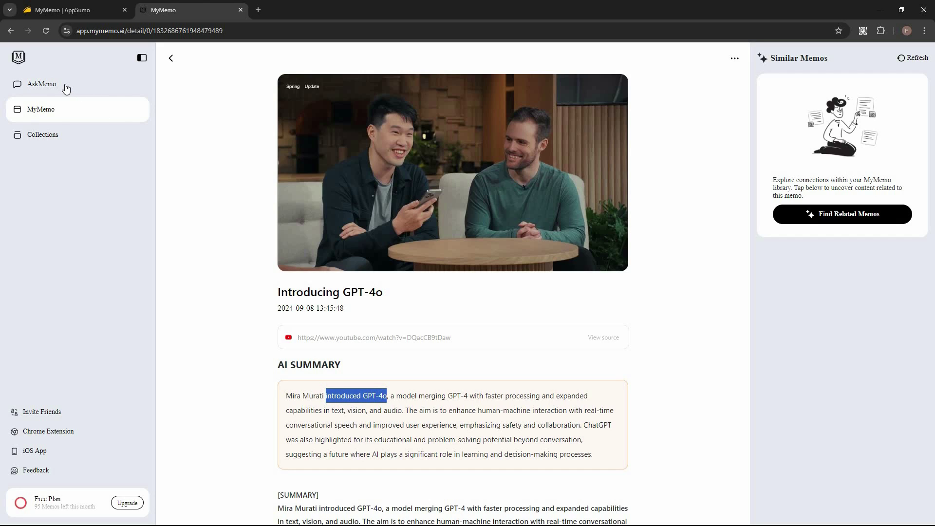
# Step: Ask AskMemo "who introduced GPT-4o" using the pasted phrase
pyautogui.click(67, 88)
pyautogui.click(381, 497)
pyautogui.hotkey('ctrl', 'v')
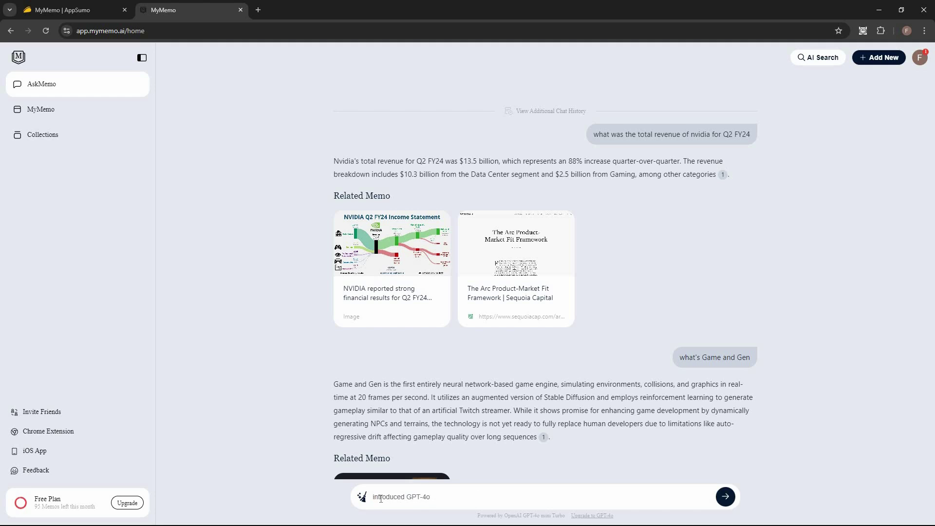
pyautogui.press('Home')
pyautogui.write('who')
pyautogui.press('Return')
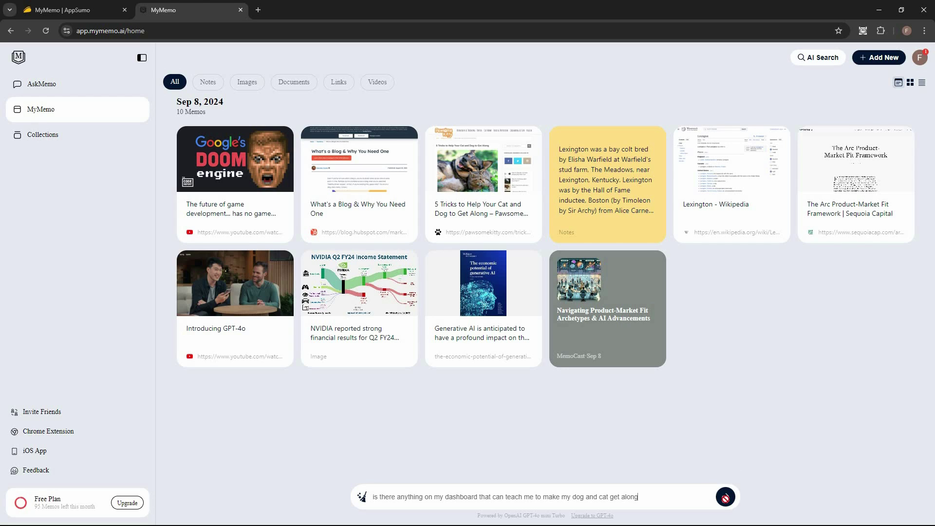
# Step: Ask AskMemo the dog-and-cat question, select its five-tip answer, then return to the memo library
pyautogui.click(725, 496)
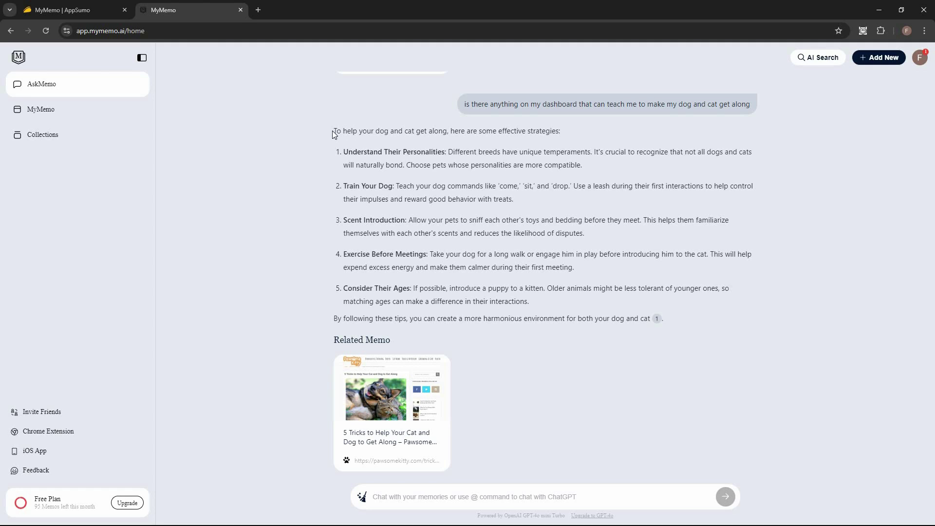
pyautogui.moveTo(334, 131); pyautogui.dragTo(660, 314)
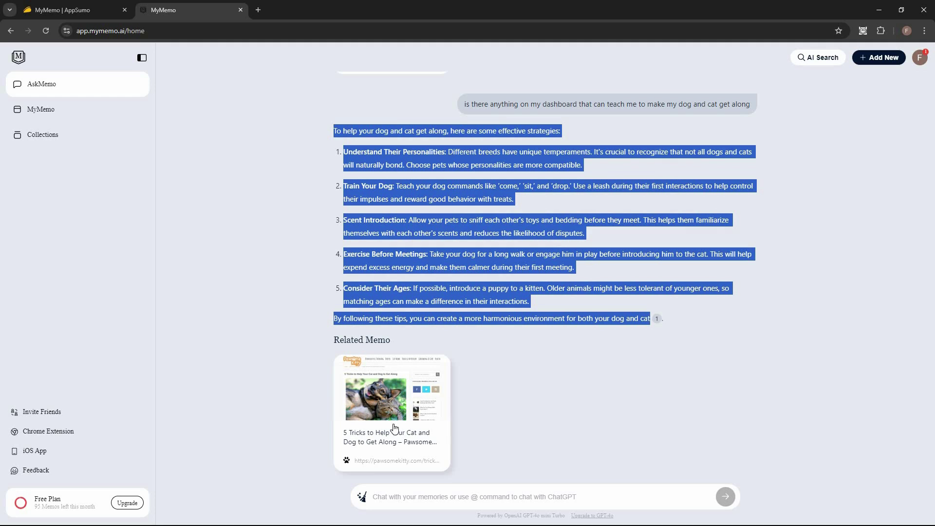
pyautogui.click(414, 417)
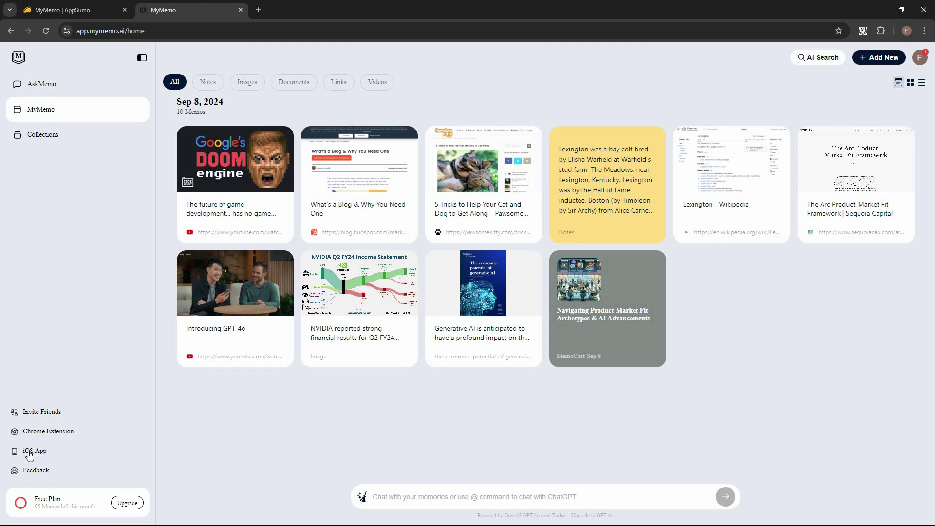
# Step: View the MyMemo AI App Store listing, then go back and close the extra MyMemo and App Store tabs
pyautogui.click(48, 454)
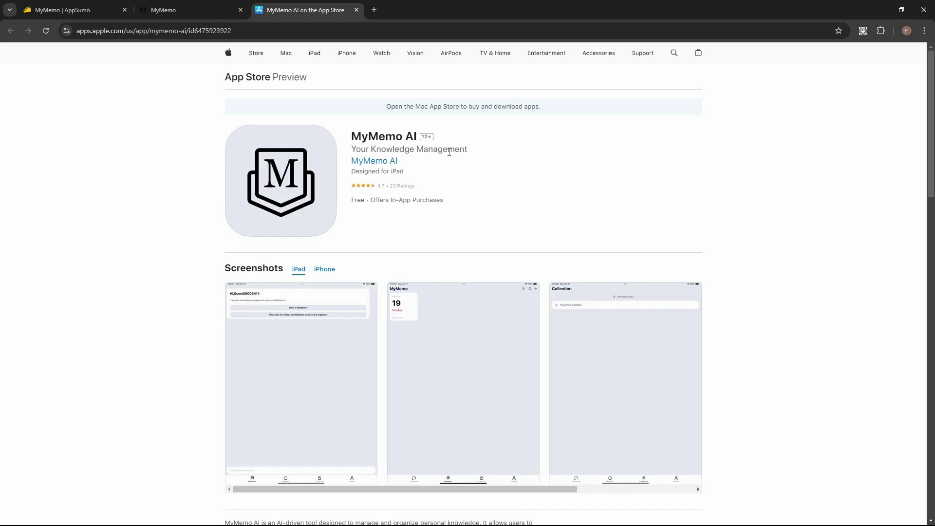
pyautogui.hotkey('ctrl', 'shift', 'Tab')
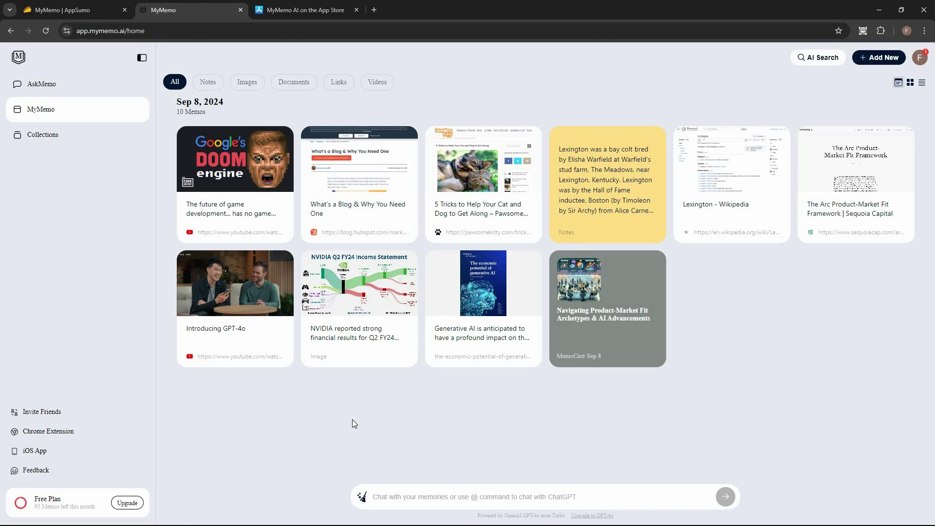
pyautogui.hotkey('ctrl', 'w')
pyautogui.hotkey('ctrl', 'w')
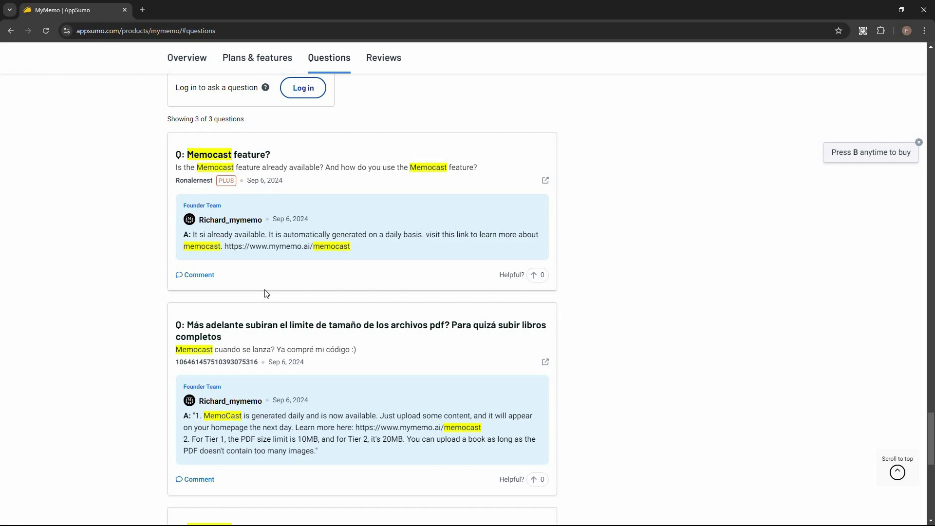
# Step: Review the MemoCast questions and answers in the MyMemo deal's Q&A section
pyautogui.scroll(10, 265, 243)
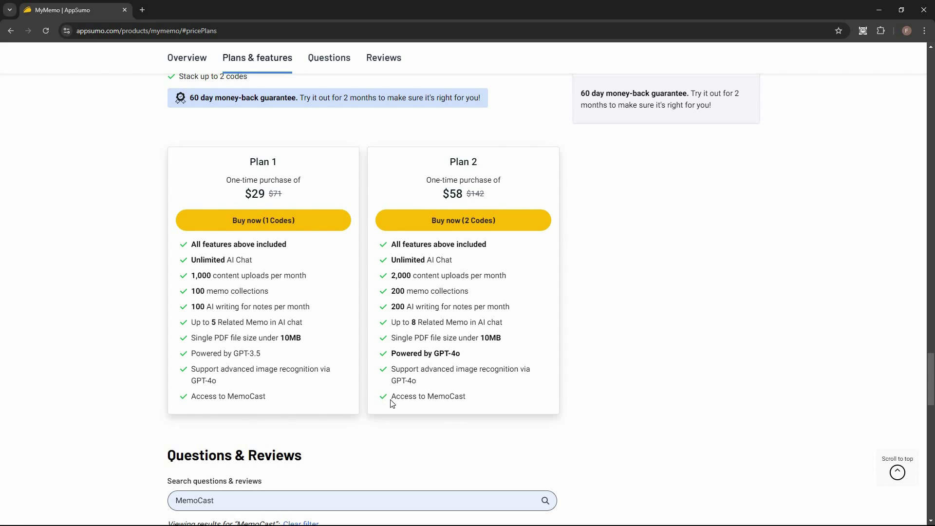
pyautogui.moveTo(392, 404); pyautogui.dragTo(523, 389)
pyautogui.scroll(1, 523, 388)
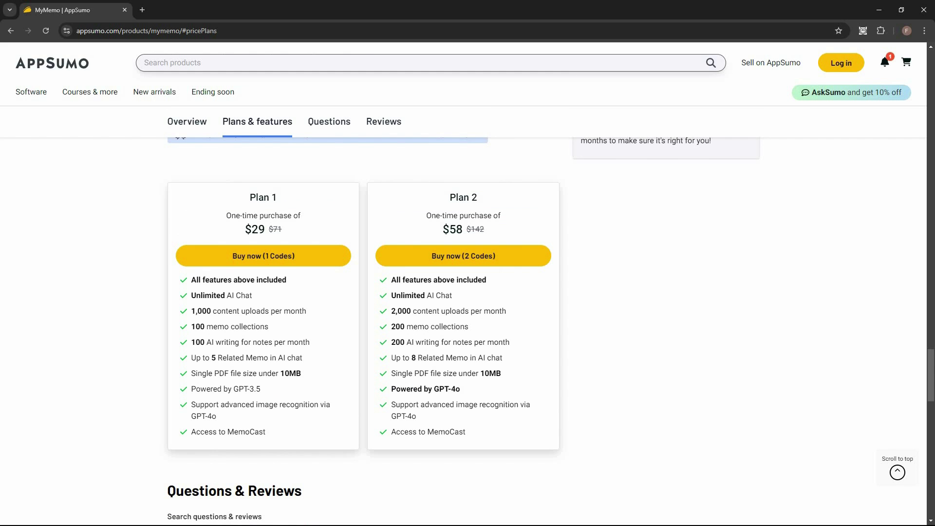
pyautogui.scroll(-10, 590, 376)
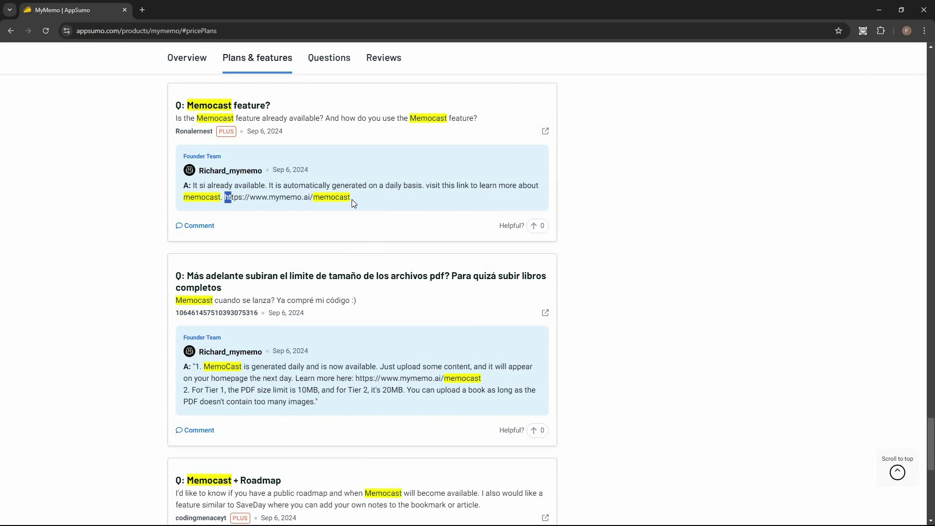
# Step: Open the selected memocast link in a new tab
pyautogui.moveTo(224, 197); pyautogui.dragTo(283, 223)
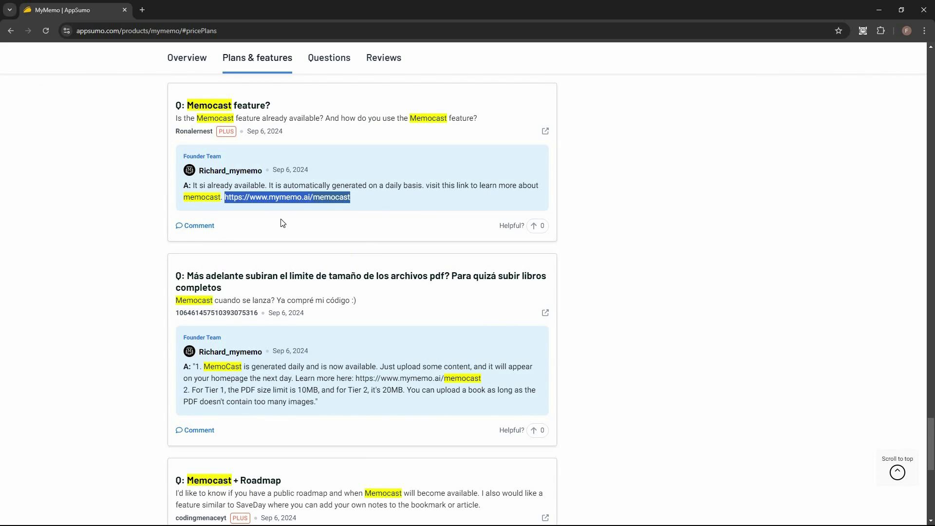
pyautogui.rightClick(283, 199)
pyautogui.click(447, 237)
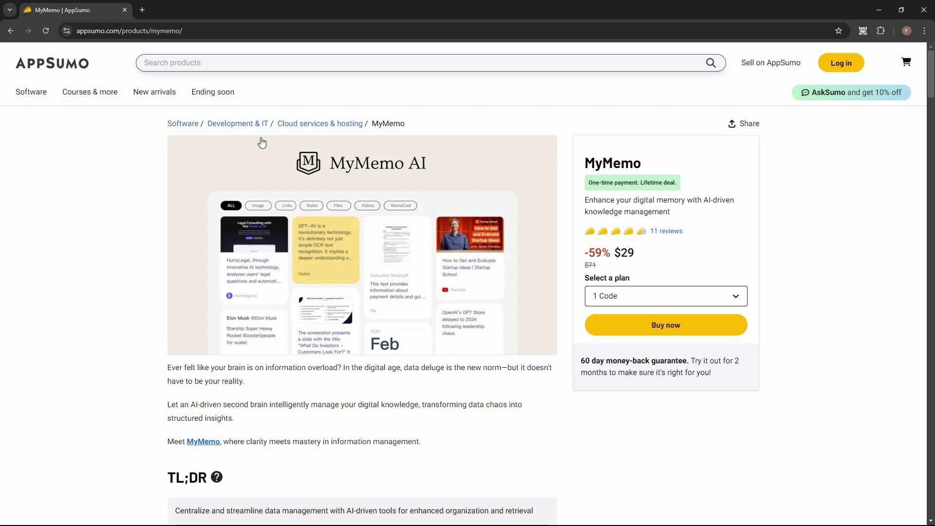
# Step: Show the deal's Plans & features: Plan 1 at $29 for 1 code, Plan 2 at $58 for 2 codes
pyautogui.scroll(-1, 261, 143)
pyautogui.click(298, 130)
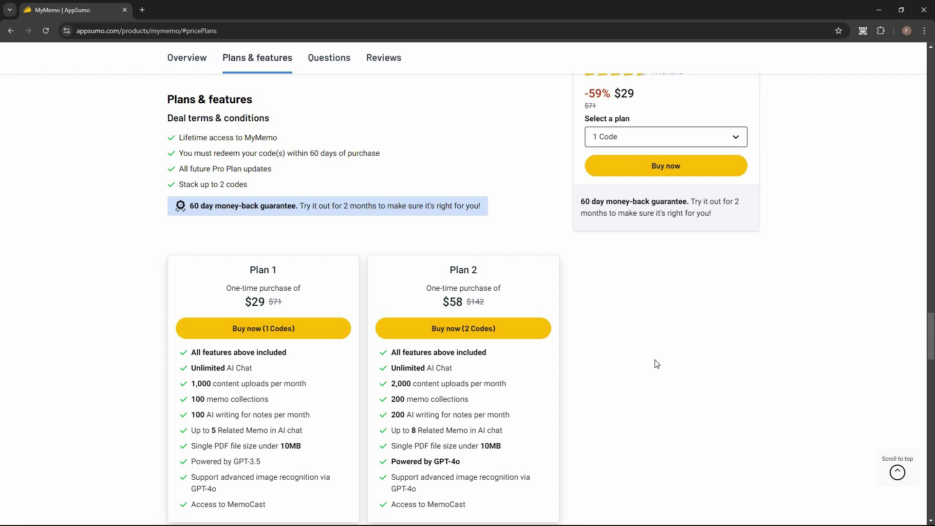
pyautogui.scroll(1, 657, 363)
pyautogui.scroll(-2, 377, 440)
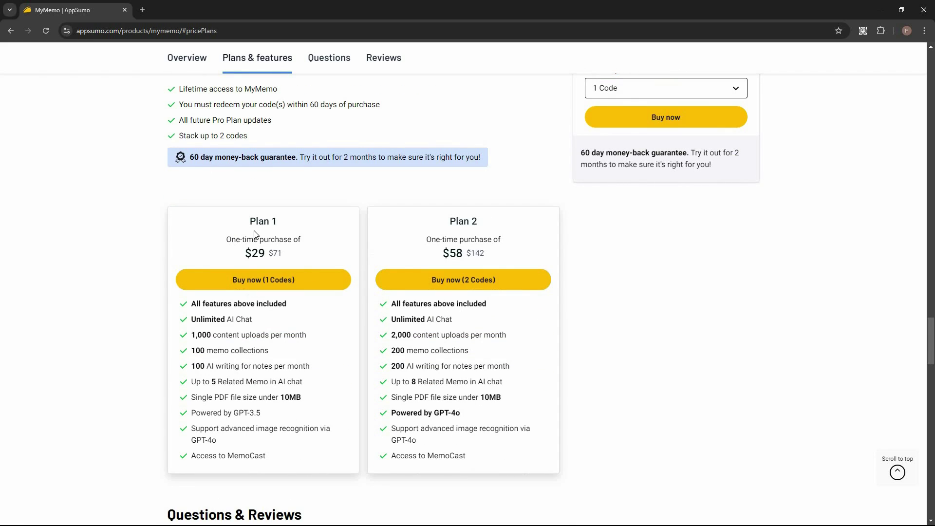